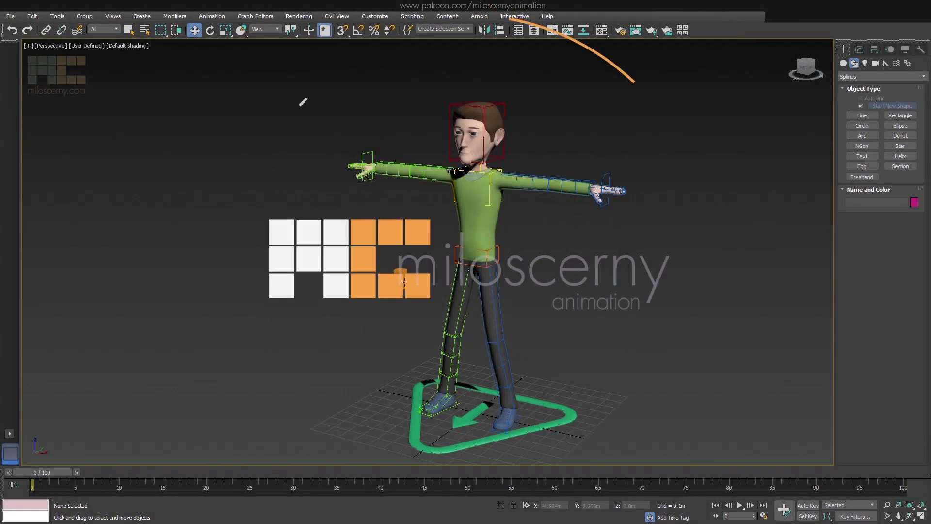
Start a constraint on the pelvis bone, cancel the target pick, and dismiss the warning.
left_click(400, 278)
left_click(227, 21)
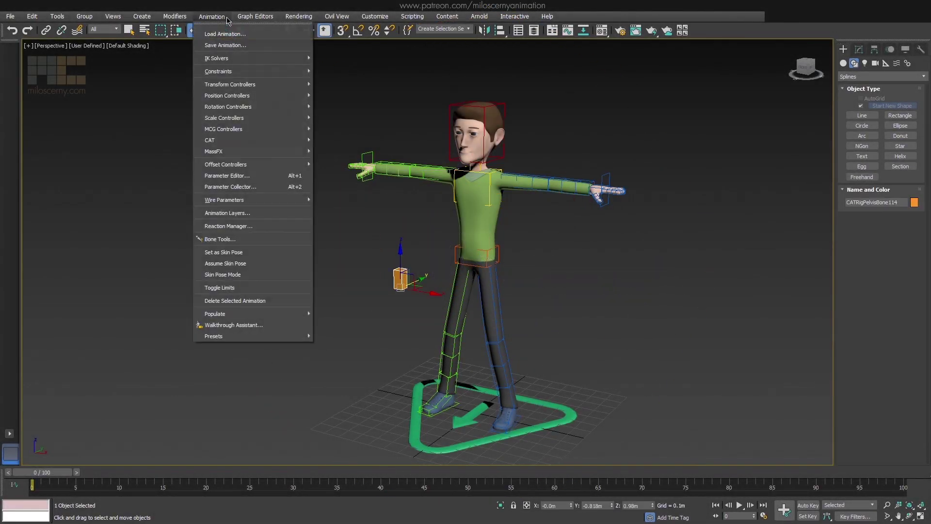
mouse_move(218, 71)
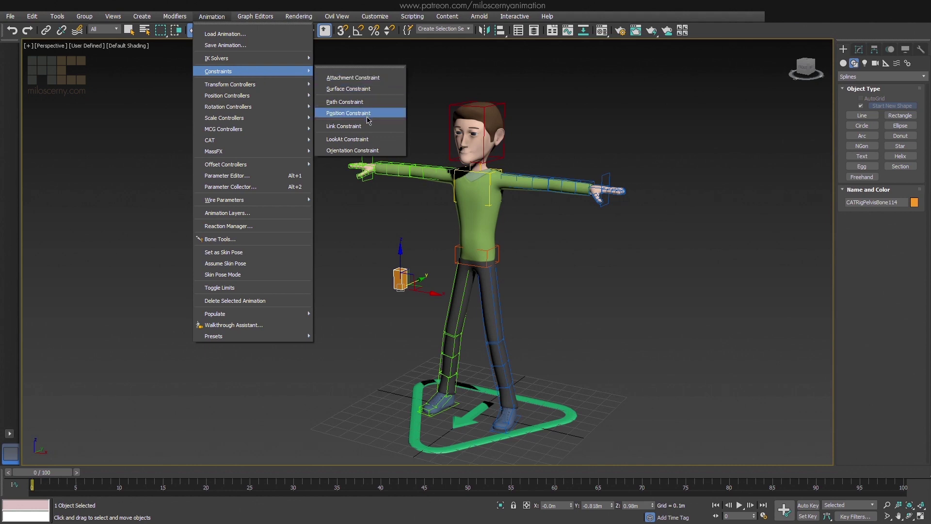
left_click(367, 118)
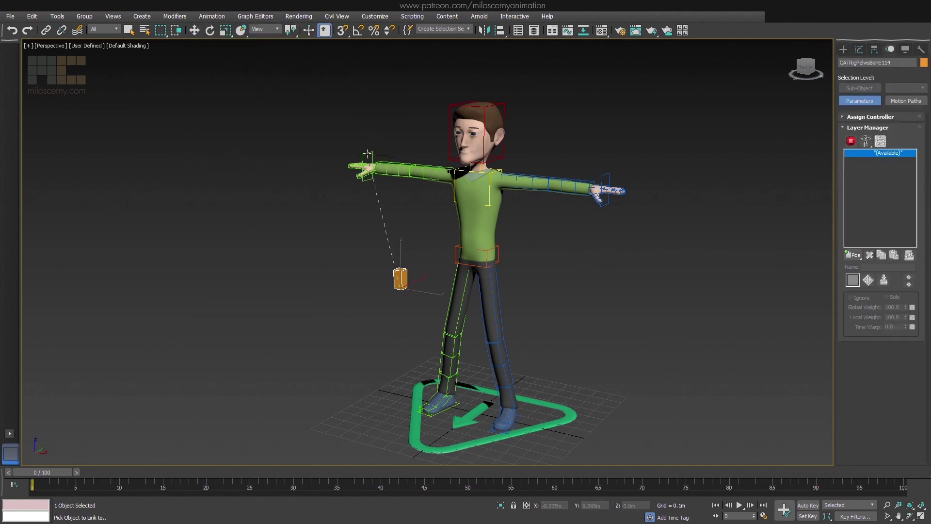
left_click(367, 156)
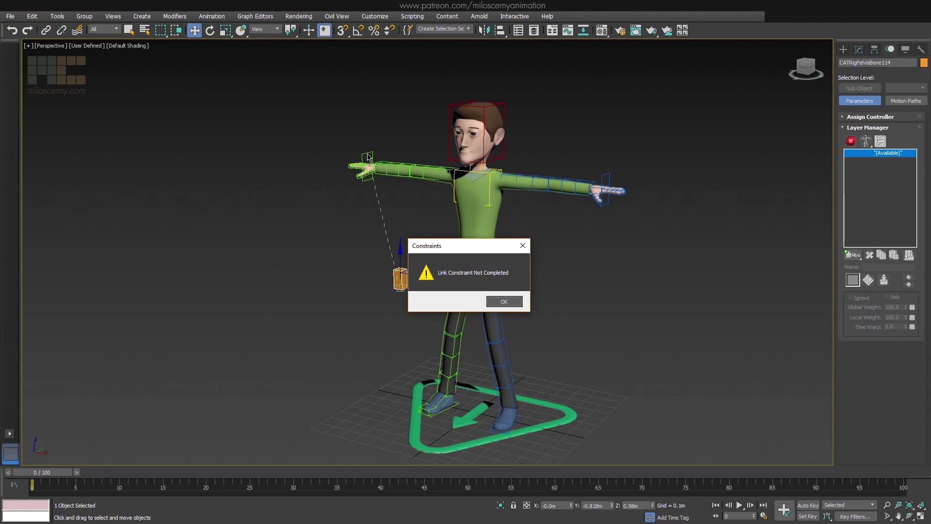
left_click(512, 306)
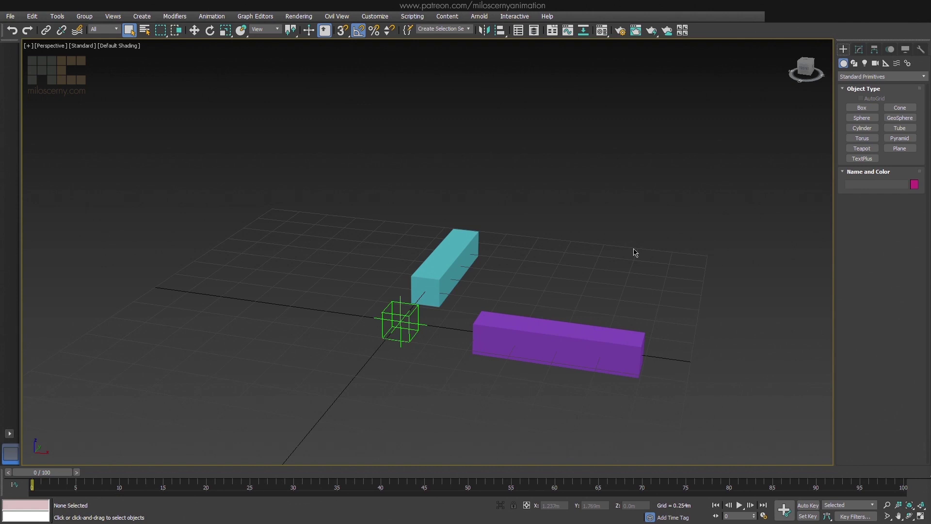
Give Box001 a LookAt constraint targeting Point001 with Keep Initial Offset enabled.
left_click(584, 335)
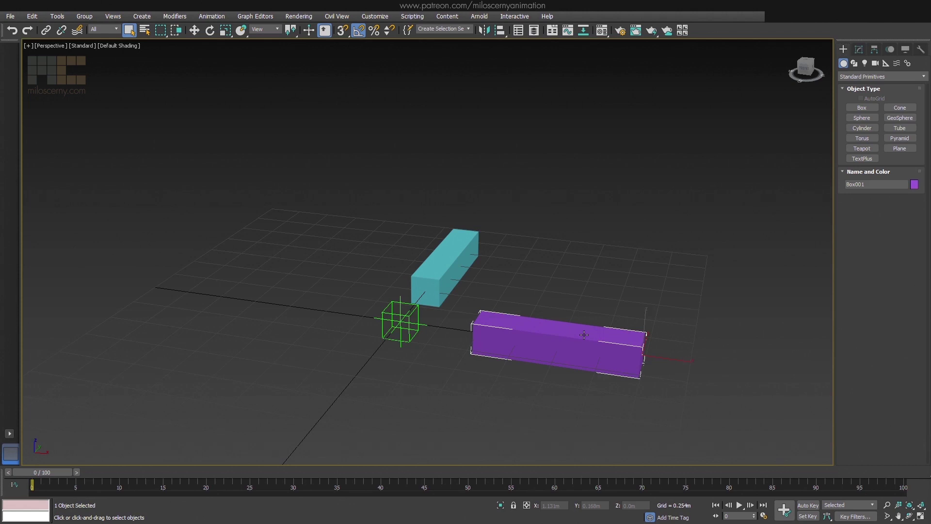
left_click(212, 16)
mouse_move(218, 71)
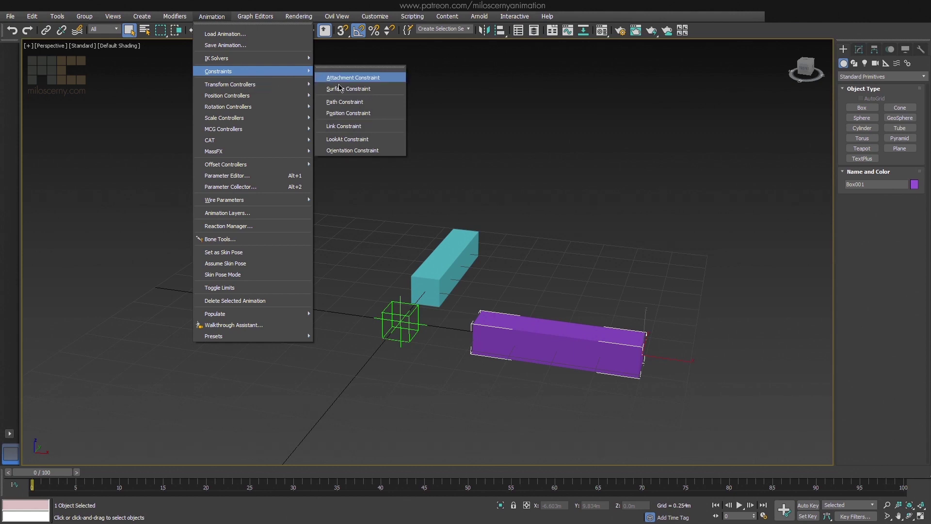
left_click(355, 138)
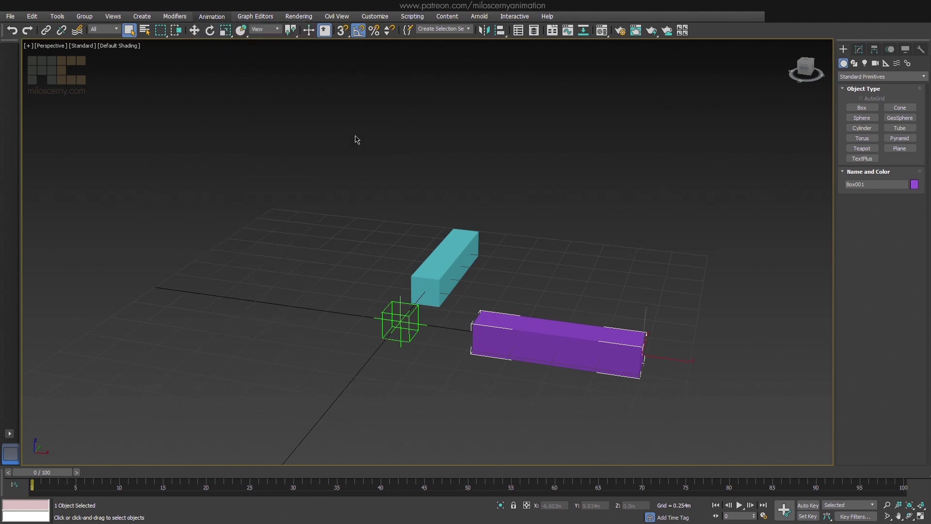
left_click(384, 314)
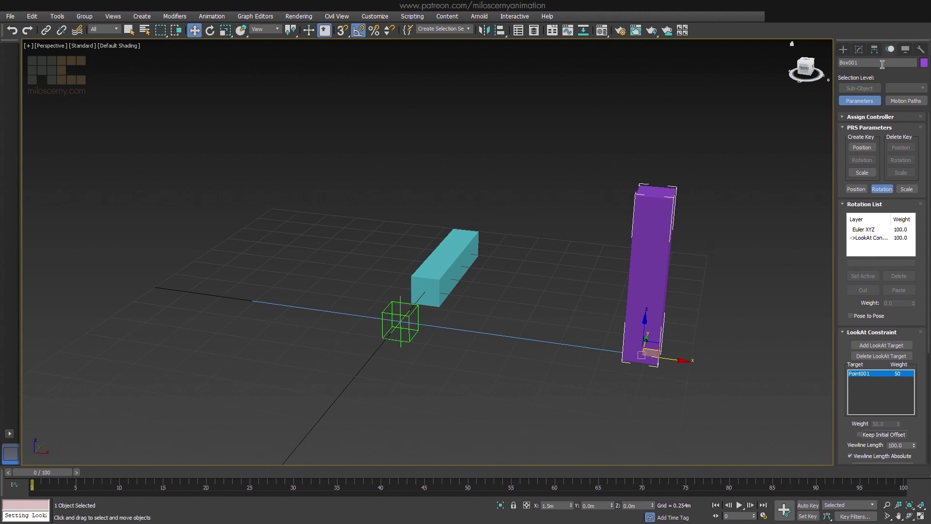
left_click_drag(842, 250, 842, 242)
scroll(842, 242, "down", 3)
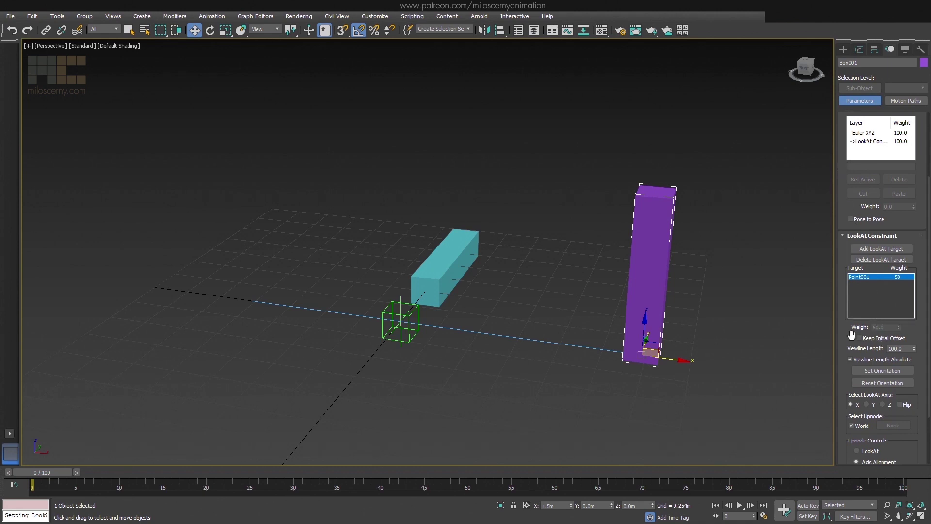
scroll(850, 335, "down", 2)
left_click(892, 301)
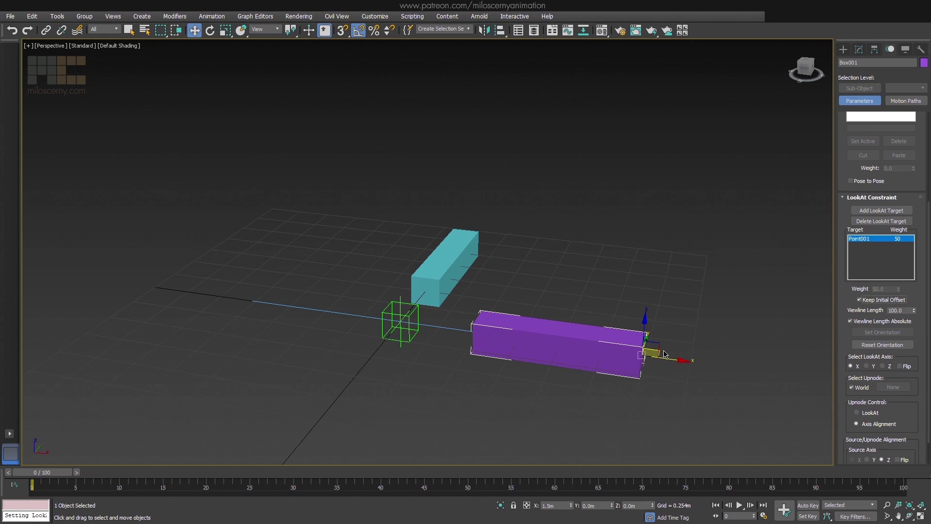
Move the purple box and Point001 to test the box's aiming.
mouse_move(664, 353)
left_mouse_down()
mouse_move(632, 282)
mouse_move(648, 406)
left_mouse_up()
left_click(409, 316)
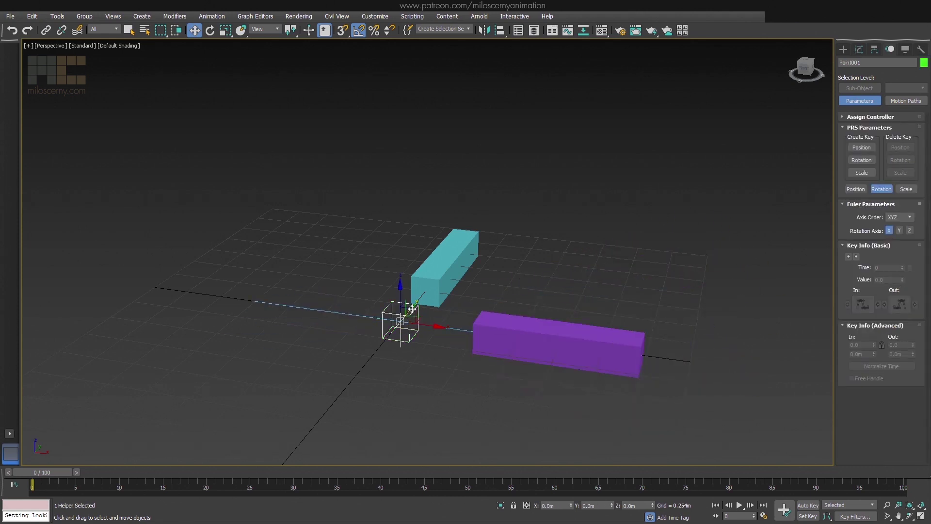
mouse_move(413, 312)
left_mouse_down()
mouse_move(385, 362)
mouse_move(412, 309)
mouse_move(402, 300)
left_mouse_up()
Select Box002 and open the controller choices for its Rotation: Euler XYZ track.
left_click(659, 295)
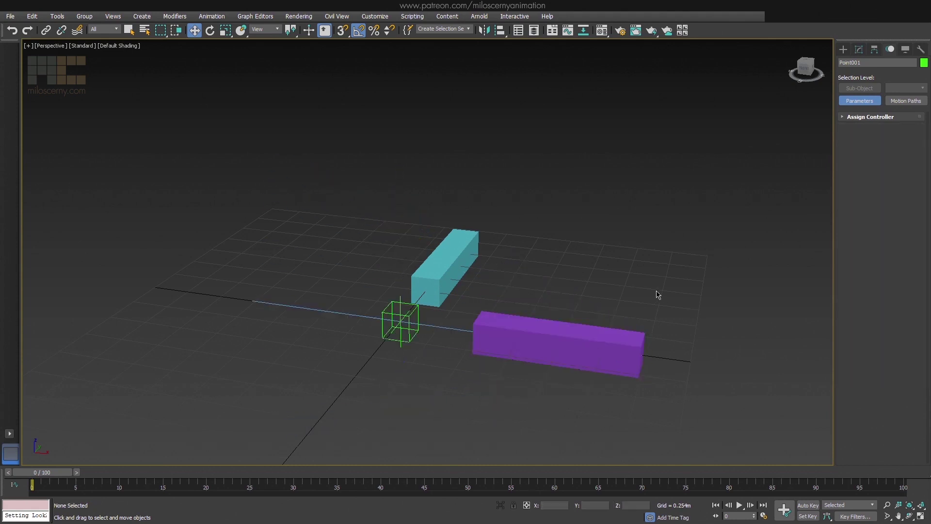
left_click(464, 252)
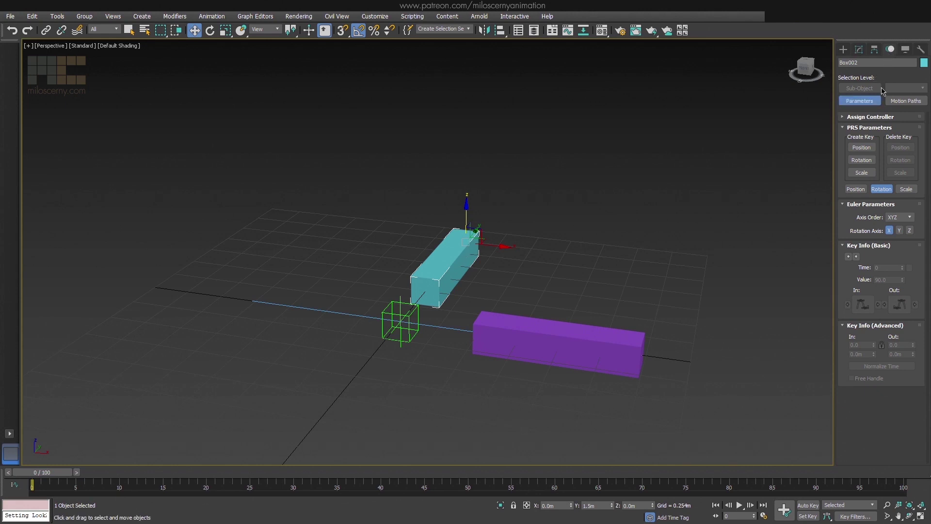
left_click(844, 118)
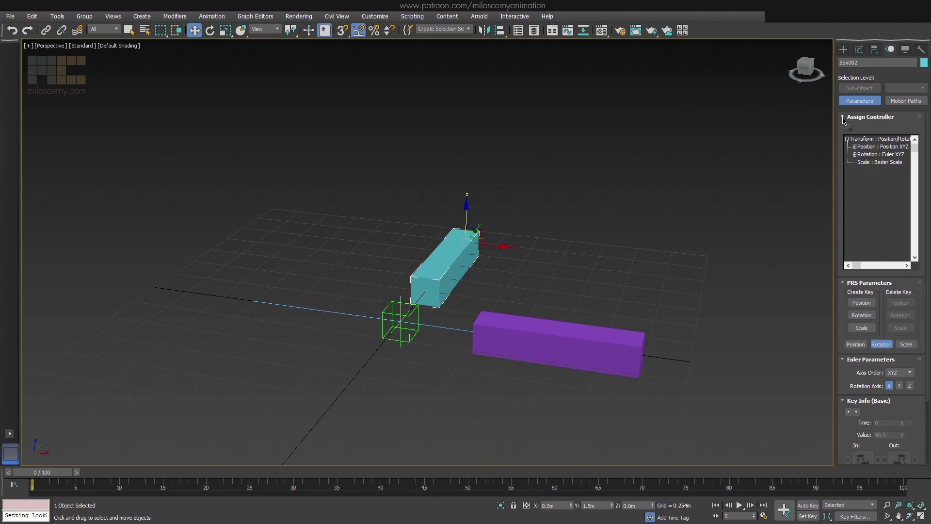
left_click(854, 146)
left_click(855, 178)
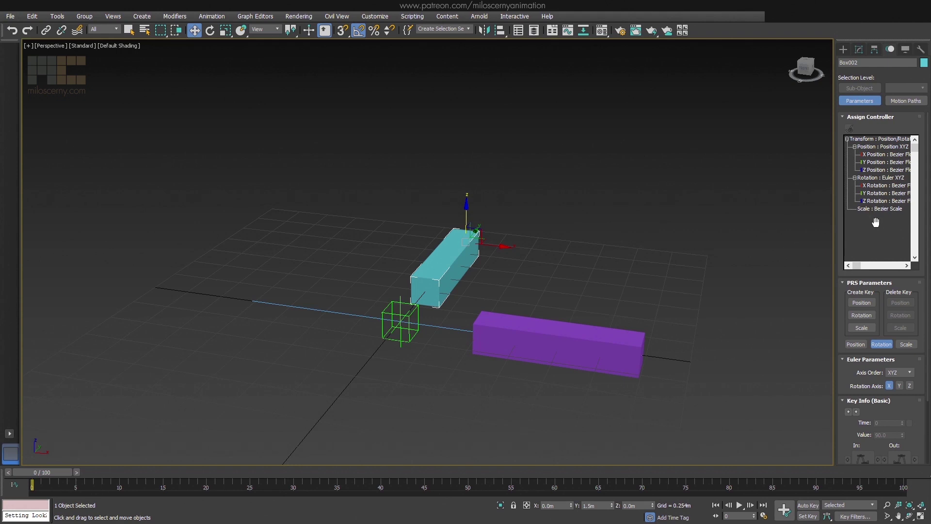
left_click(878, 179)
left_click(849, 128)
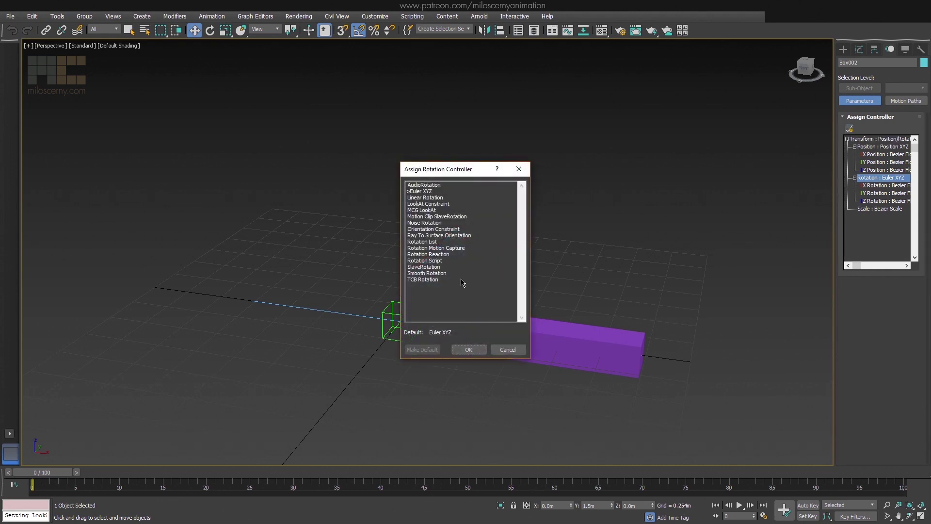
Assign Box002 a LookAt Constraint rotation targeting Point001, with Keep Initial Offset checked.
left_click(435, 205)
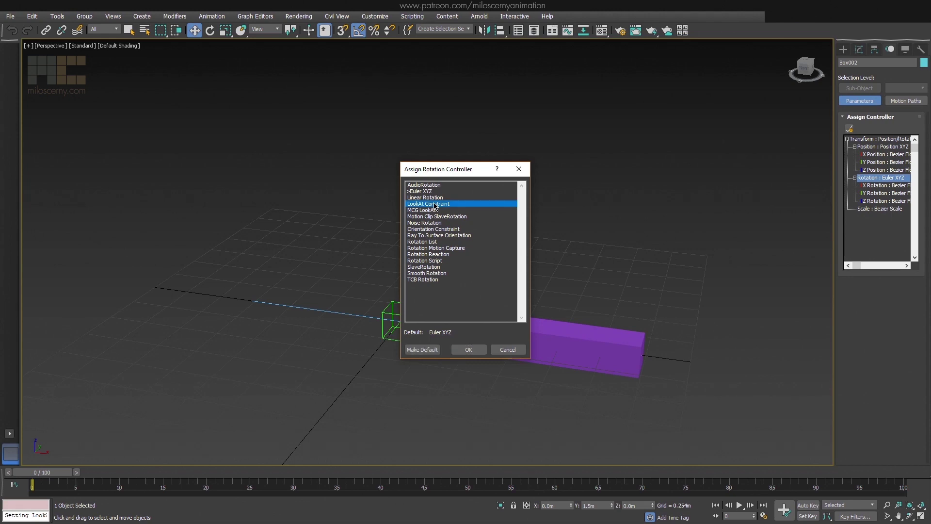
left_click(469, 350)
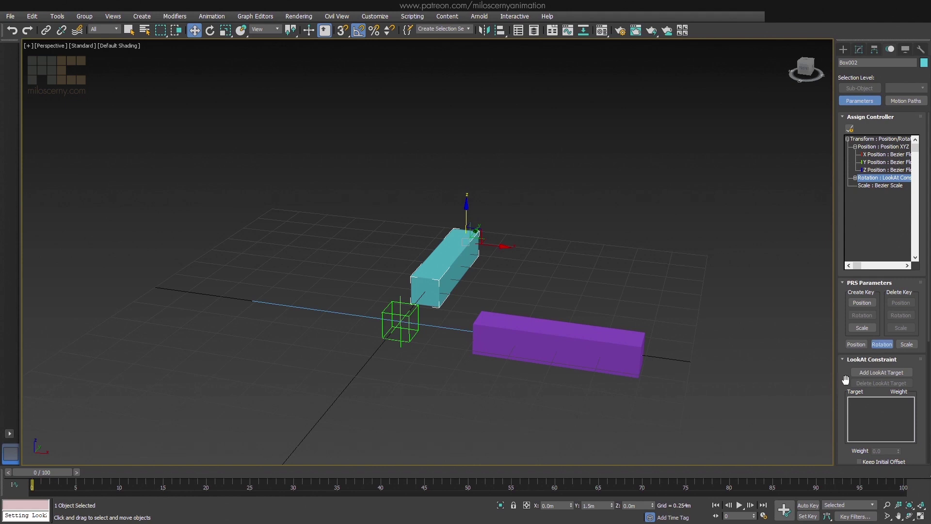
left_click_drag(844, 381, 837, 269)
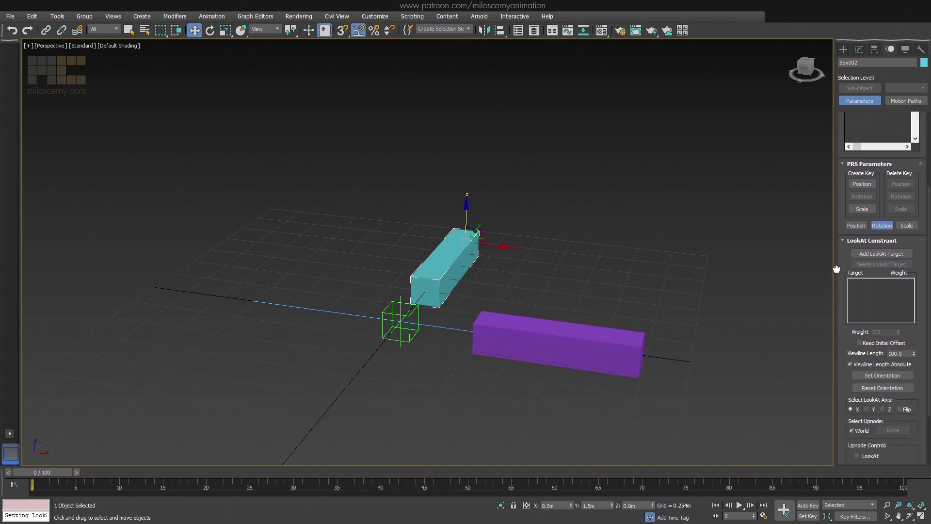
left_click(870, 254)
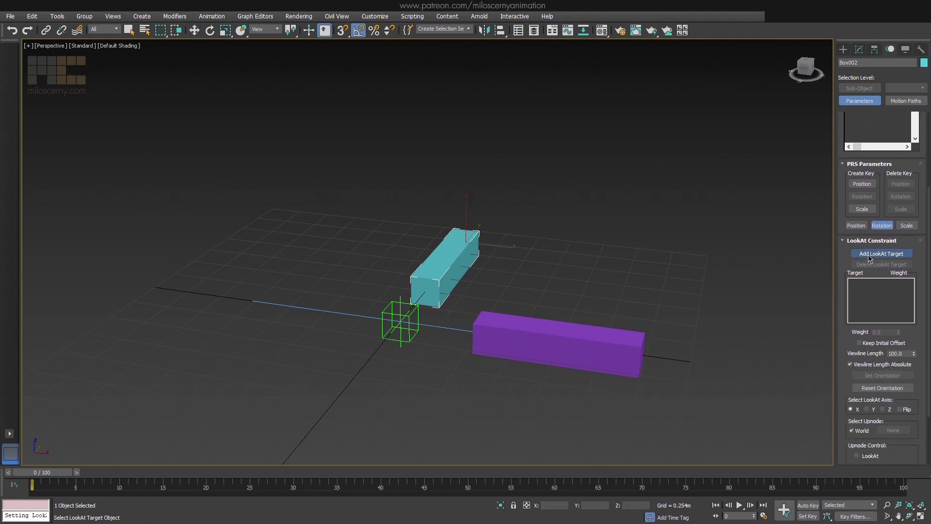
left_click(396, 341)
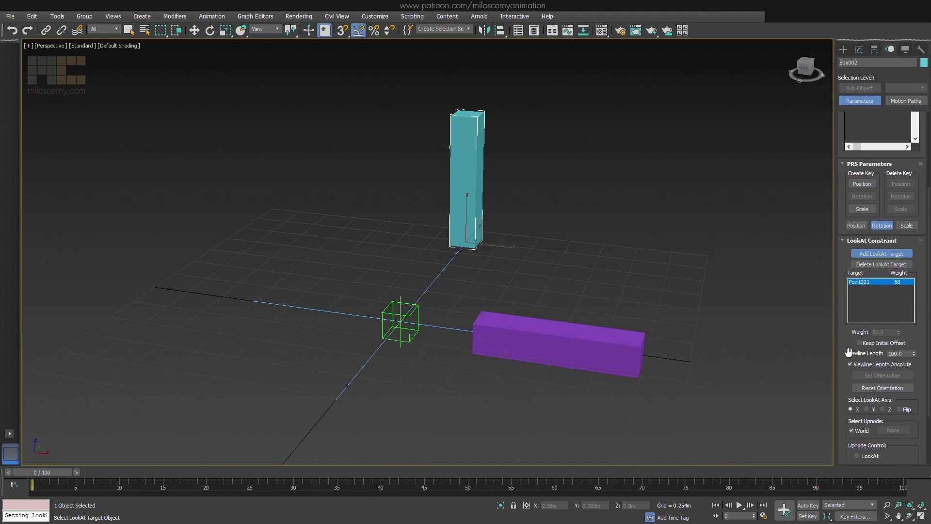
left_click(880, 343)
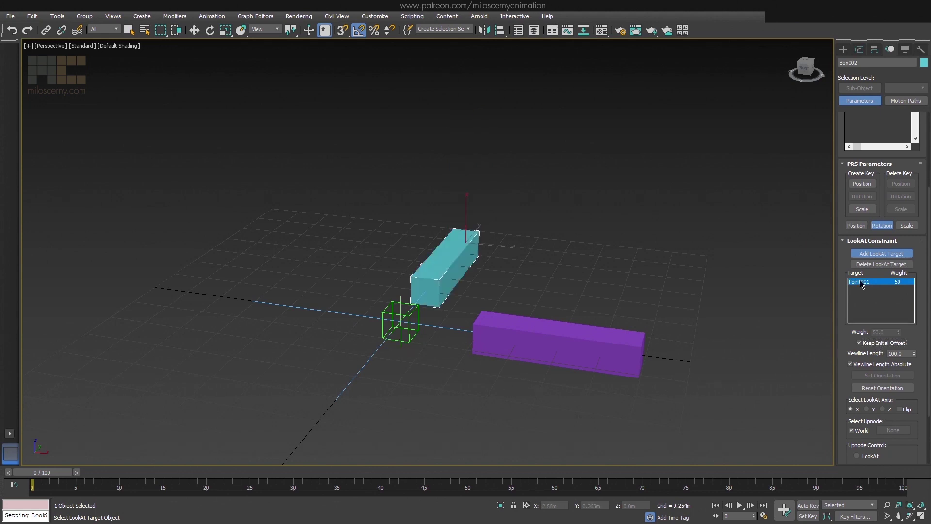
left_click(866, 254)
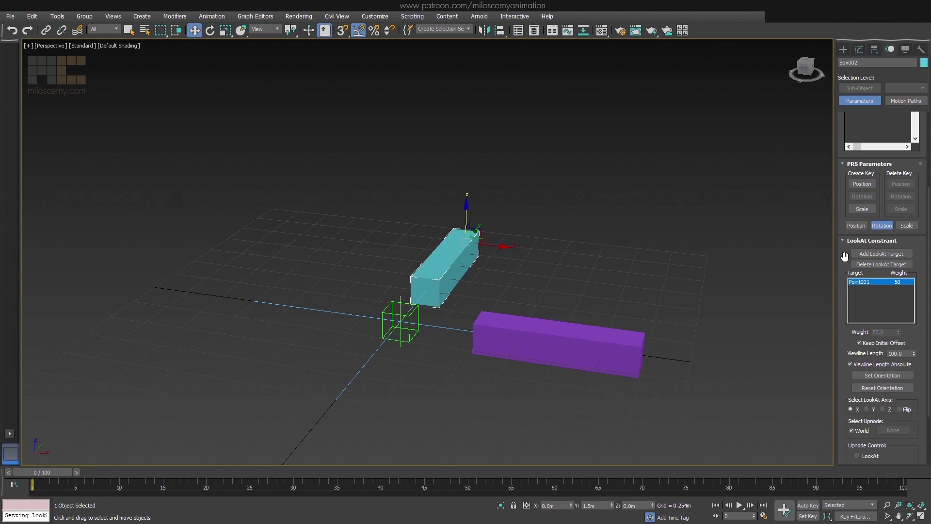
scroll(843, 276, "up", 3)
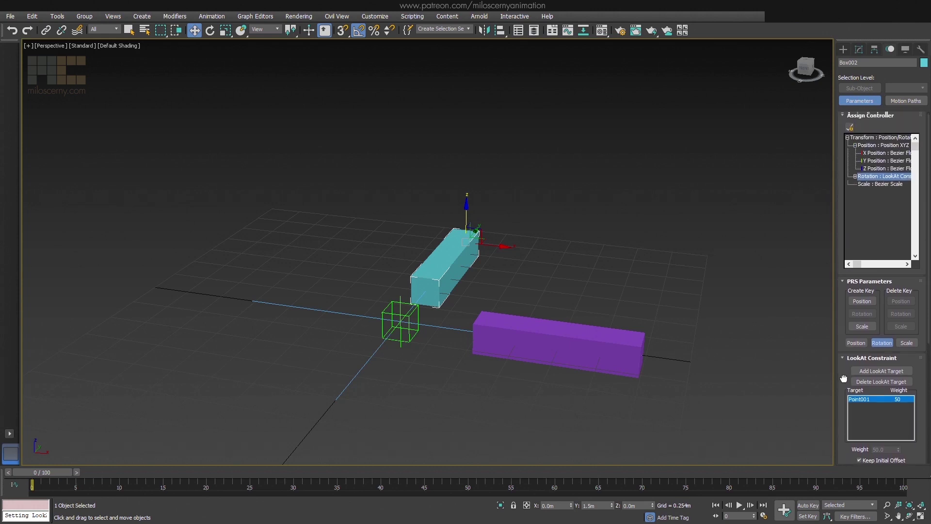
Expand the LookAt sub-tracks, then move Point001 to check both boxes re-aim.
left_click(855, 177)
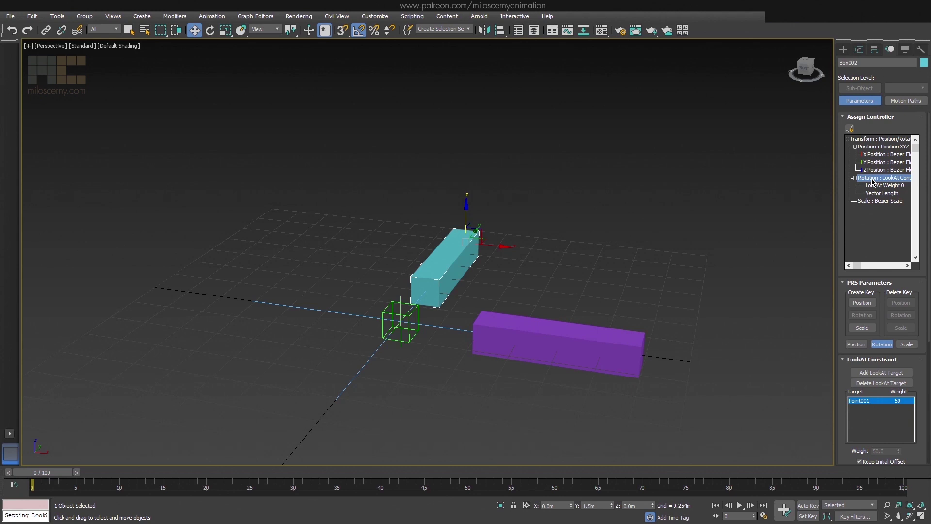
left_click(399, 313)
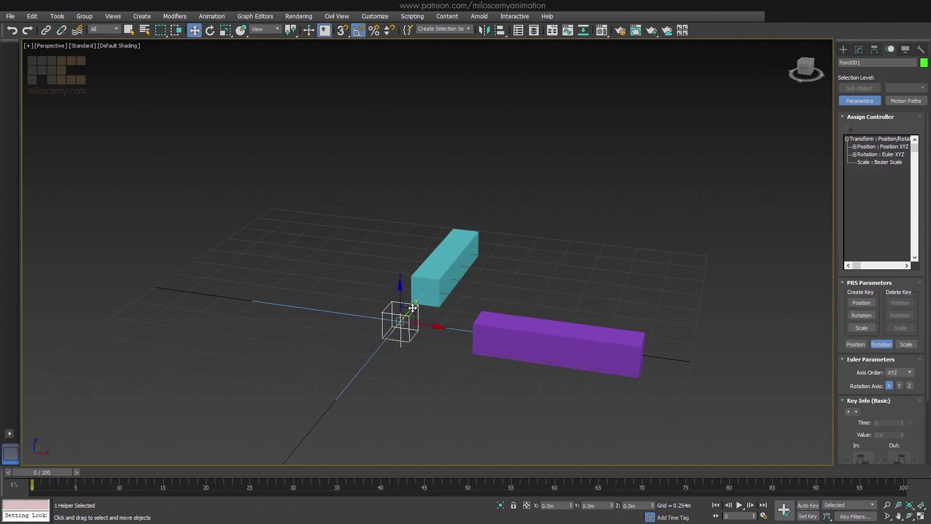
mouse_move(414, 307)
left_mouse_down()
mouse_move(403, 195)
mouse_move(399, 322)
left_mouse_up()
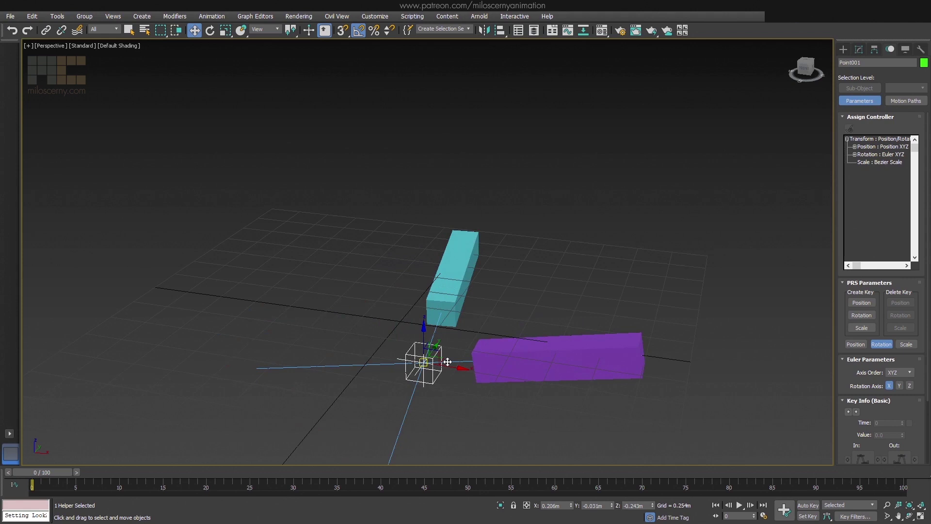
left_click_drag(398, 322, 399, 322)
Test-move the purple box, undo the move, and clear the selection.
left_click(481, 230)
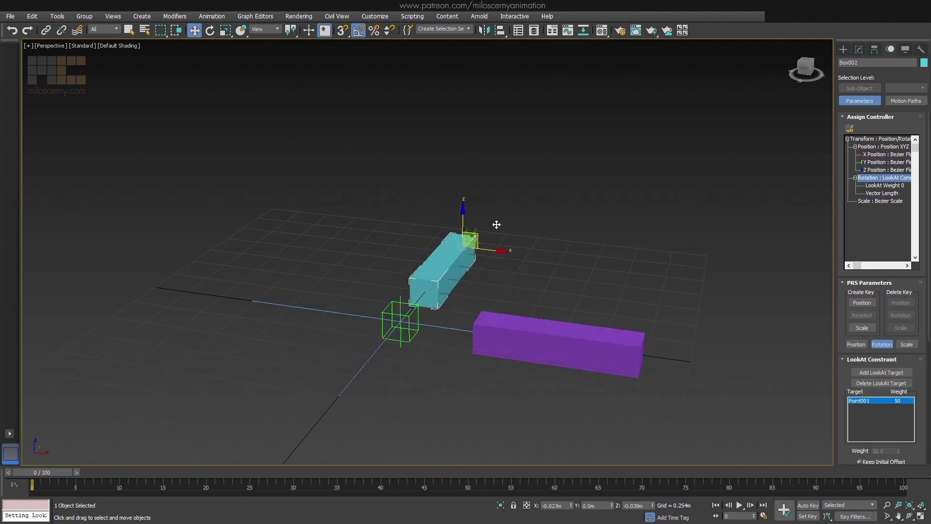
left_click(585, 330)
left_click_drag(661, 345, 663, 373)
key("ctrl+z")
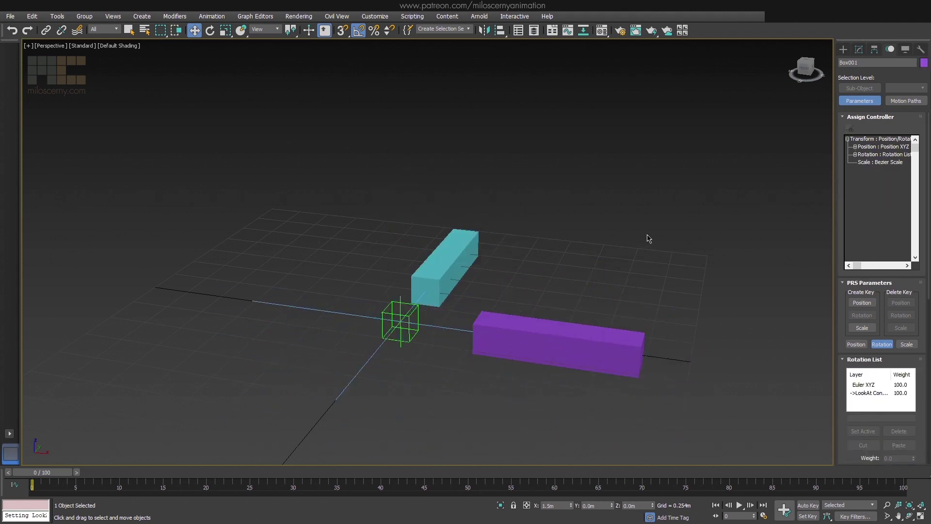
left_click(647, 236)
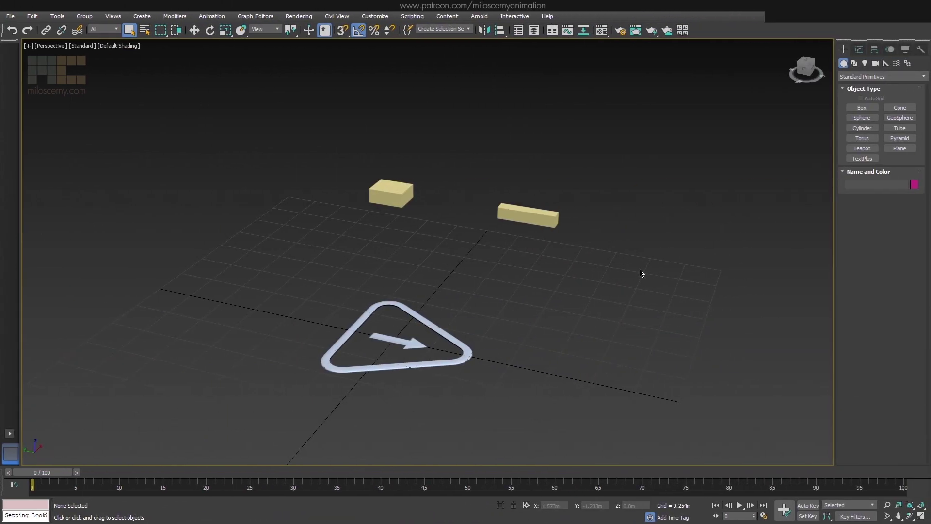
Try constraining the CATRigBone to look at the pelvis, then dismiss both error dialogs.
left_click(542, 219)
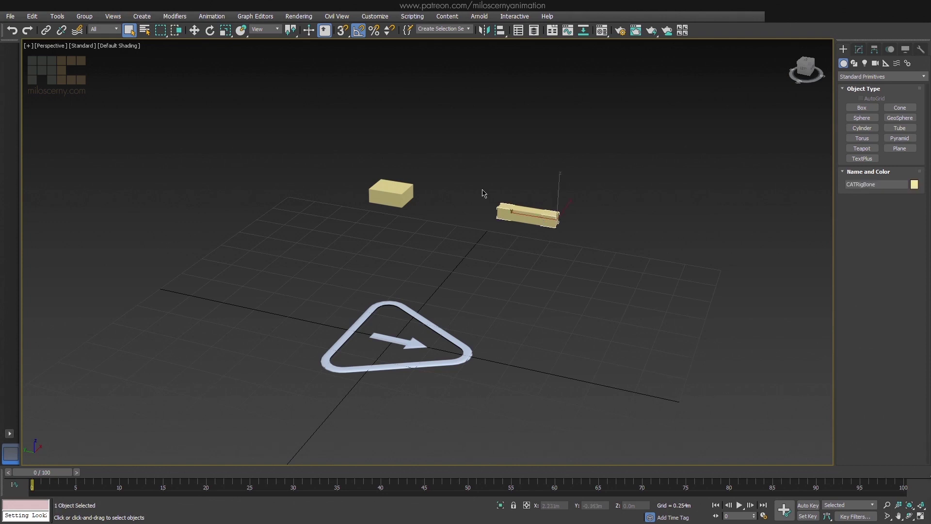
left_click(213, 16)
mouse_move(219, 71)
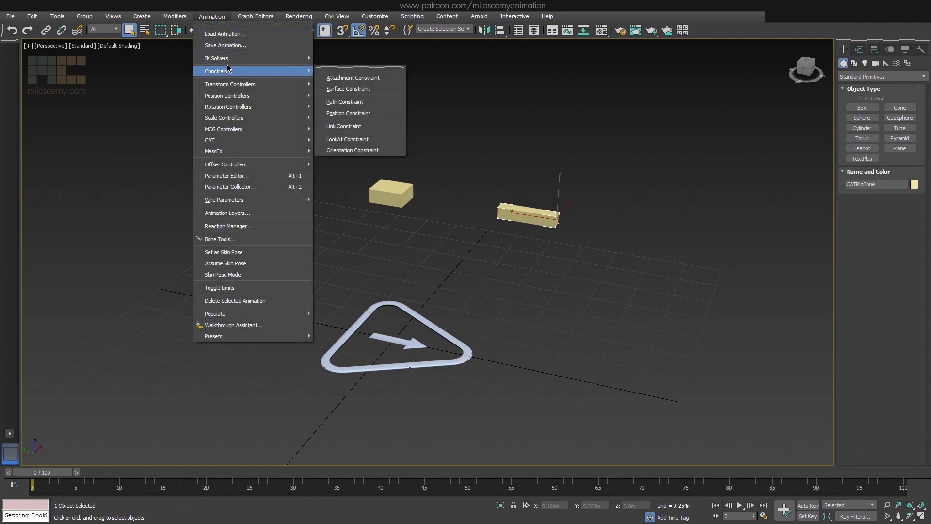
left_click(347, 139)
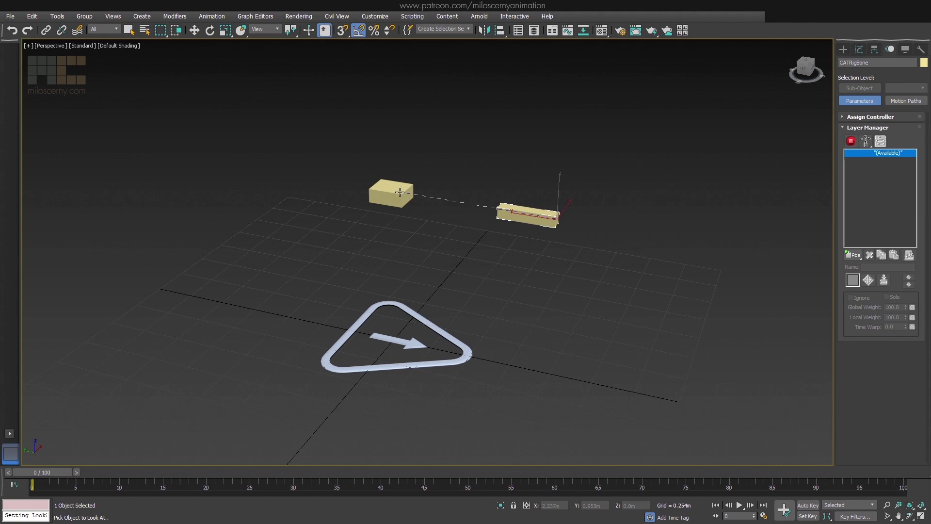
left_click(400, 195)
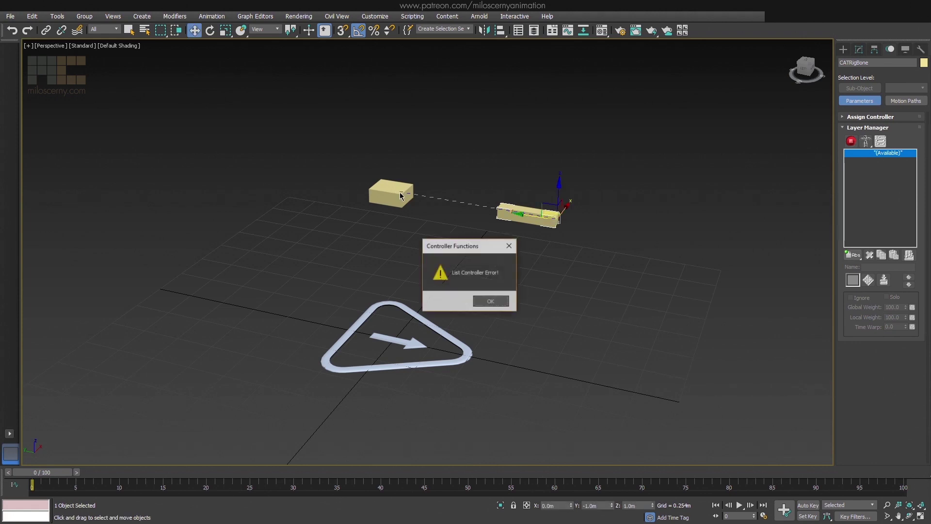
left_click(491, 303)
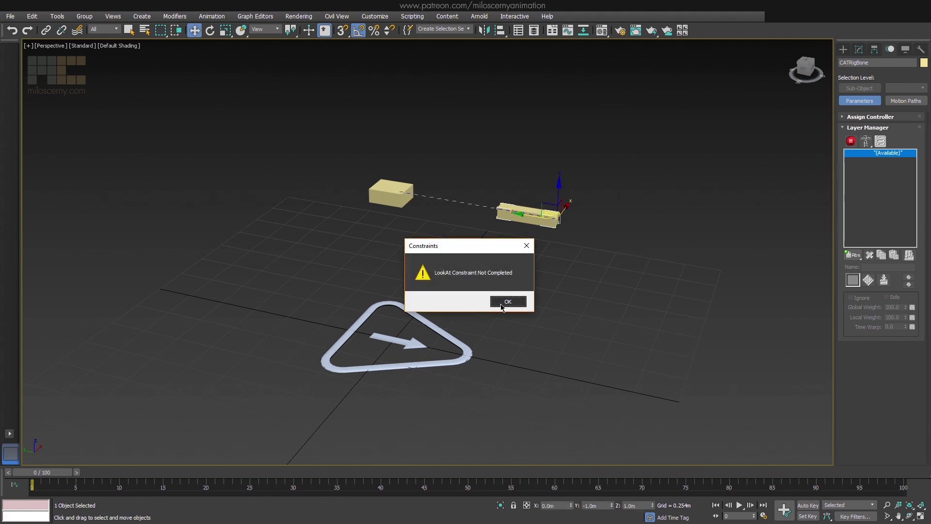
left_click(501, 305)
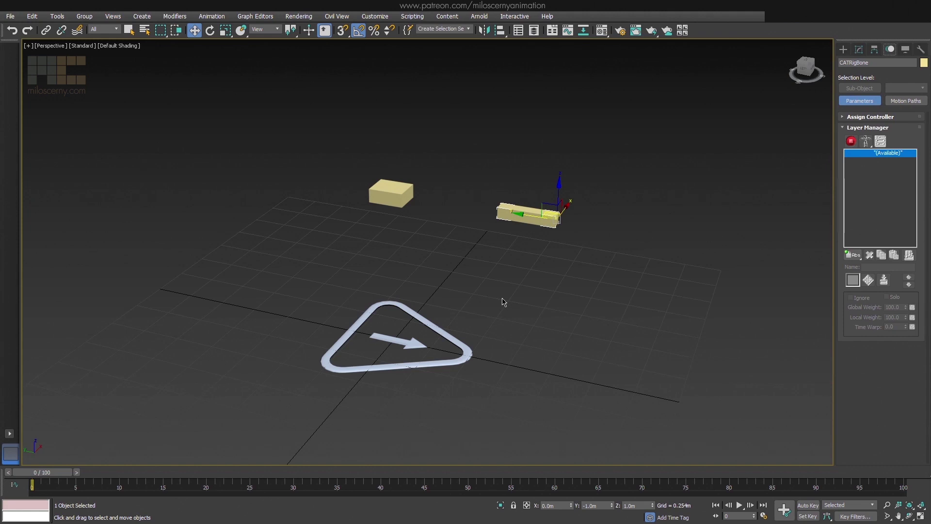
Expand the bone's Assign Controller rollout to show Transform : ArbBone with LayerTrans.
left_click(843, 119)
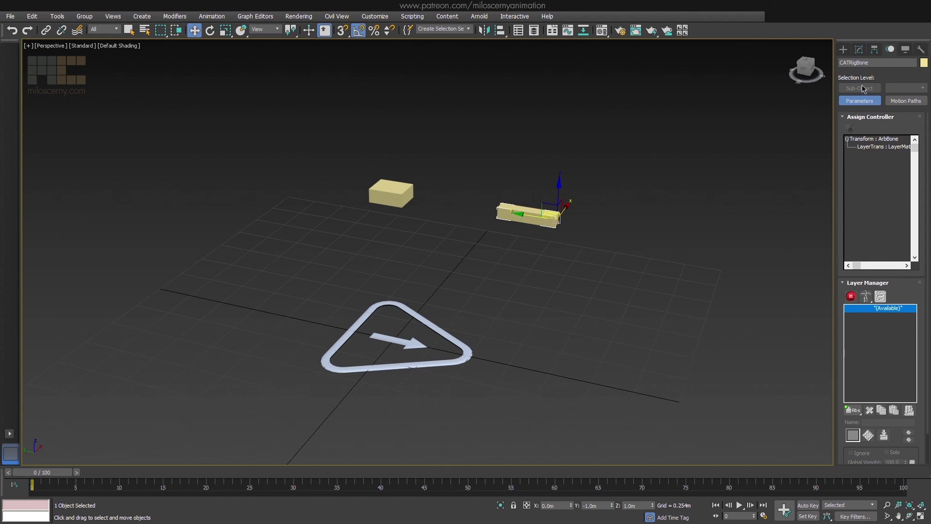
Show the bone's Link Info settings in the Hierarchy panel.
left_click(873, 49)
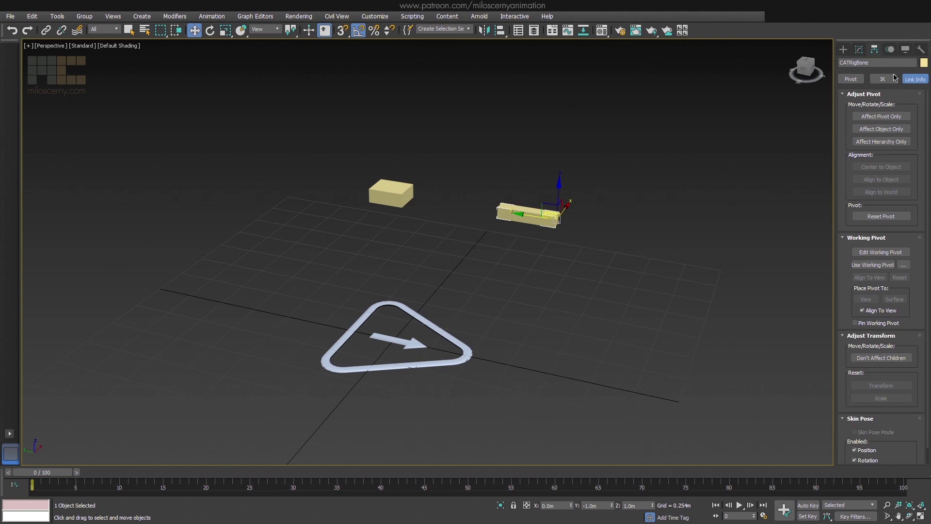
left_click(910, 79)
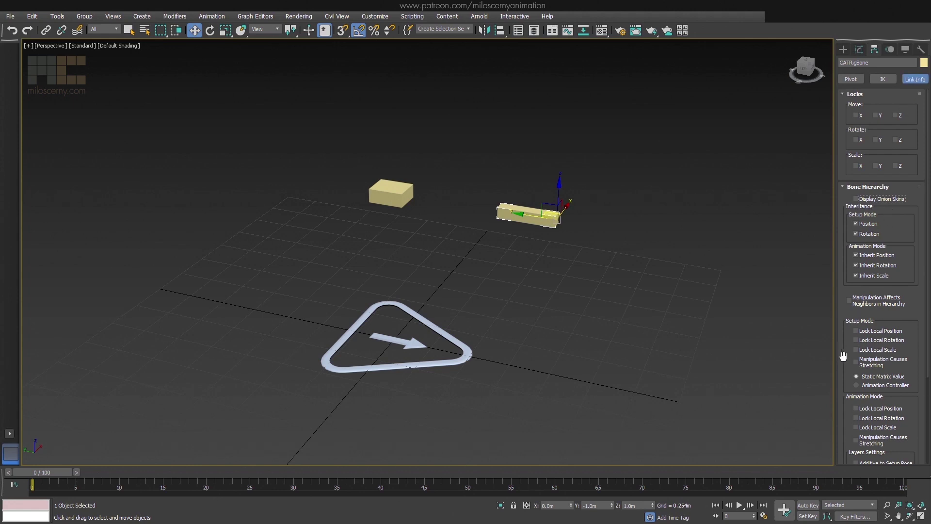
left_click_drag(842, 356, 839, 256)
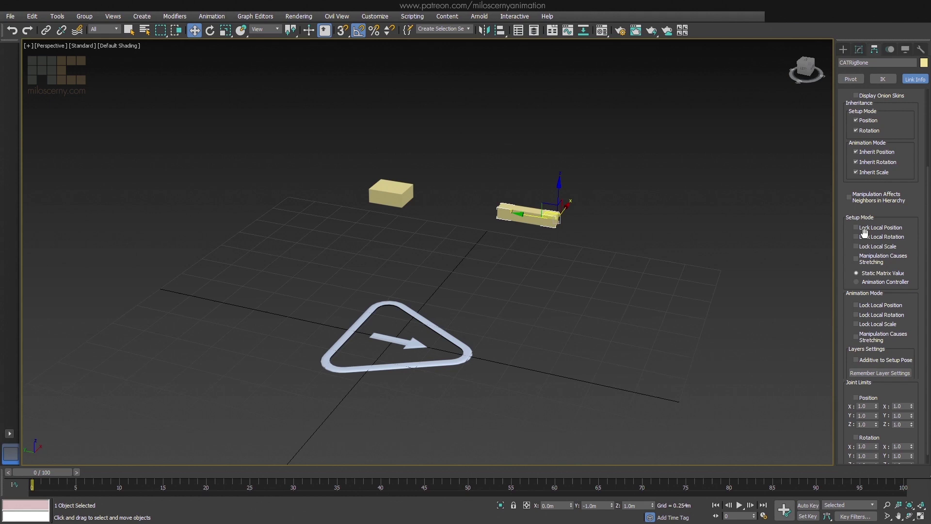
Set Setup Mode to Animation Controller and inspect the bone's Setup position and rotation tracks.
left_click(868, 285)
left_click(891, 50)
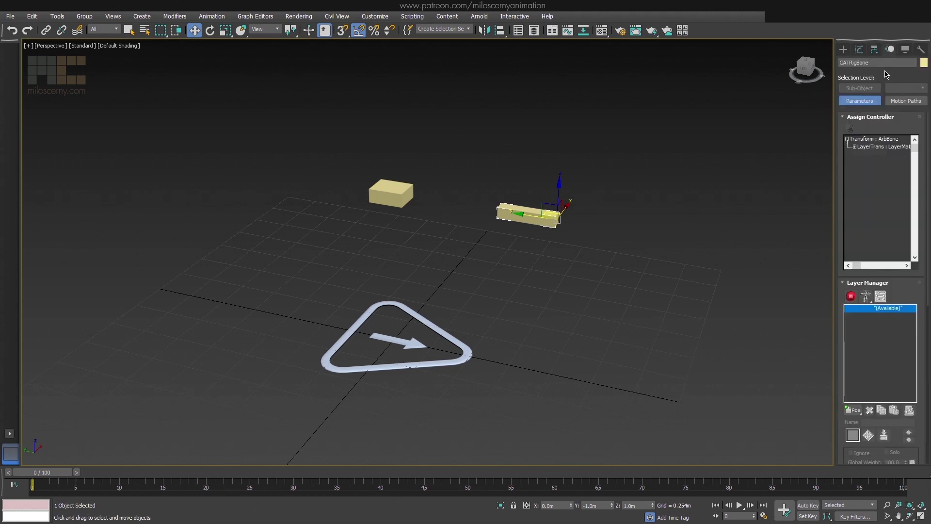
left_click(855, 147)
left_click(869, 161)
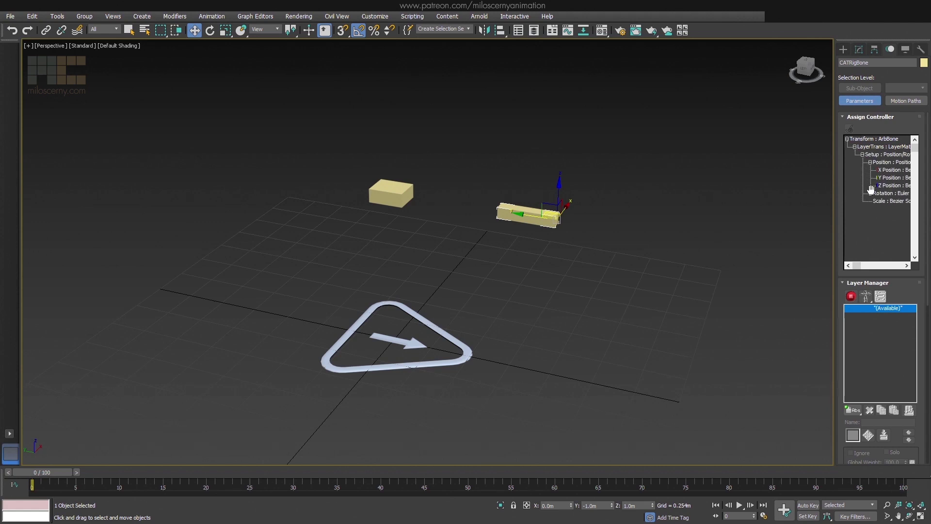
left_click(870, 193)
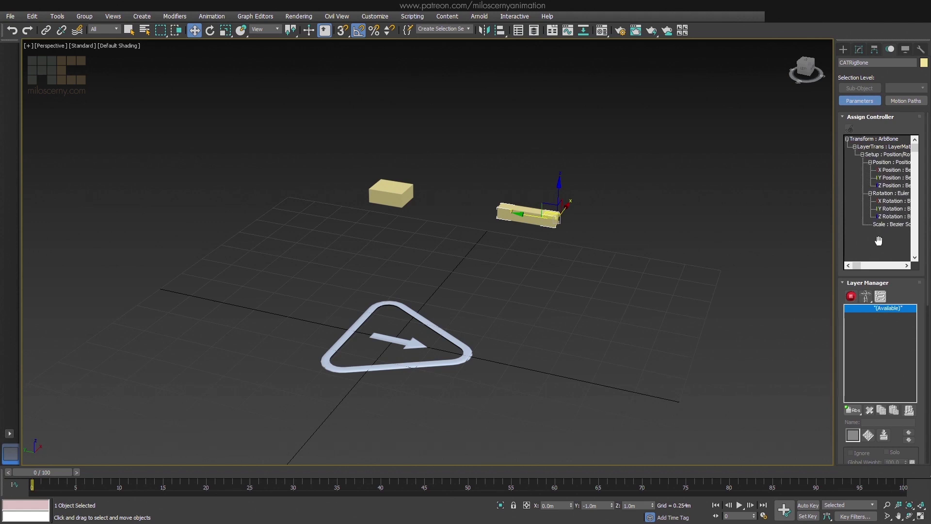
left_click(874, 50)
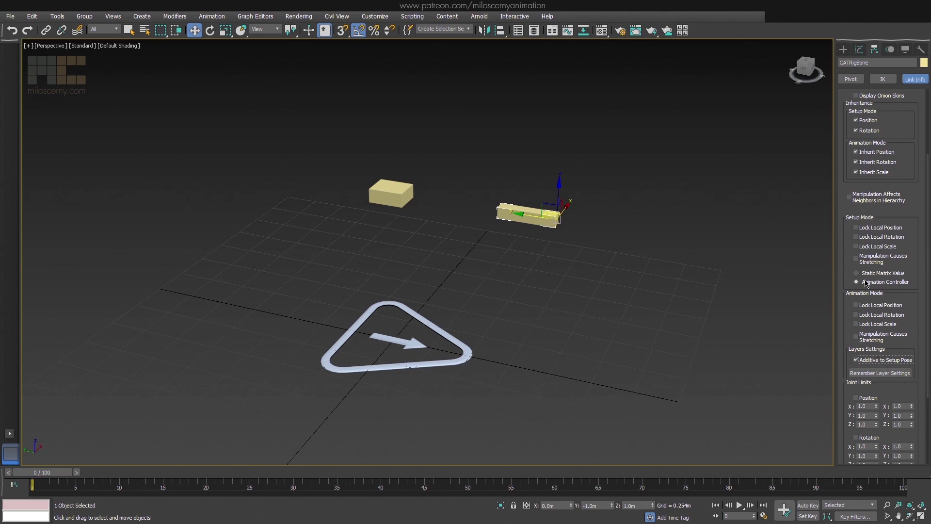
Assign a LookAt Constraint to the bone's Setup Rotation, targeting CATRigPelvis.
left_click(889, 49)
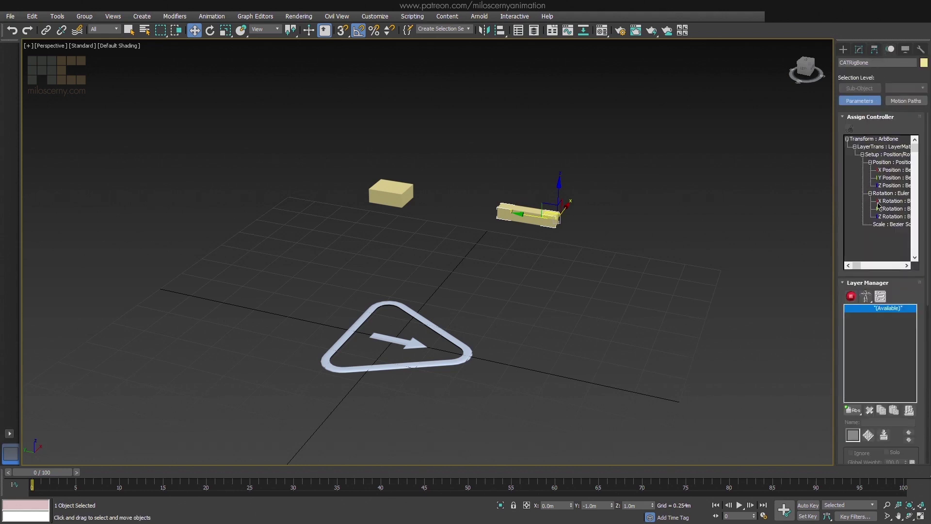
left_click(889, 195)
left_click(849, 129)
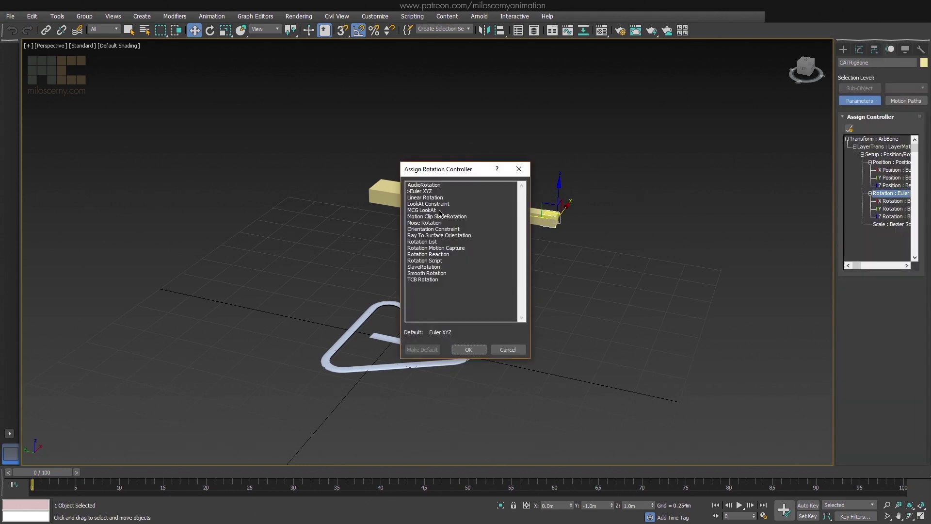
double_click(441, 205)
scroll(845, 334, "down", 2)
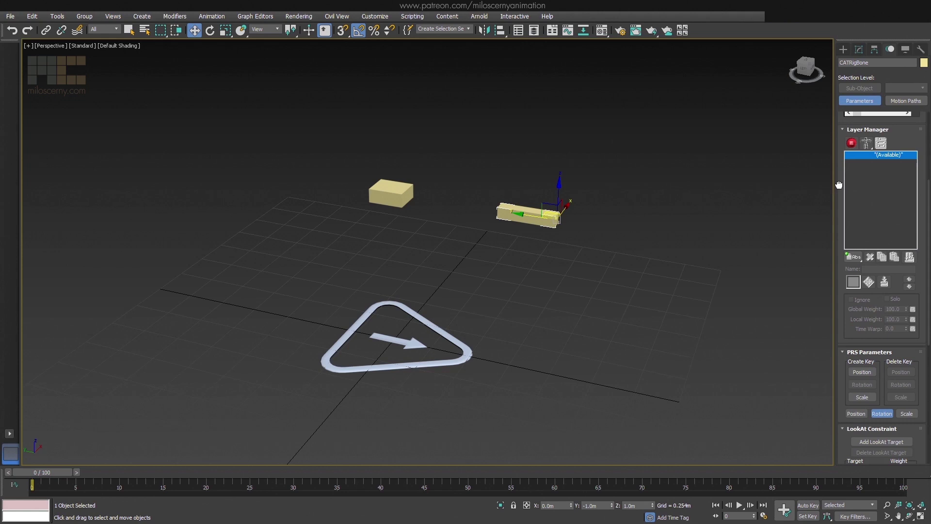
scroll(859, 314, "down", 2)
scroll(873, 291, "down", 2)
scroll(884, 269, "down", 2)
left_click(889, 261)
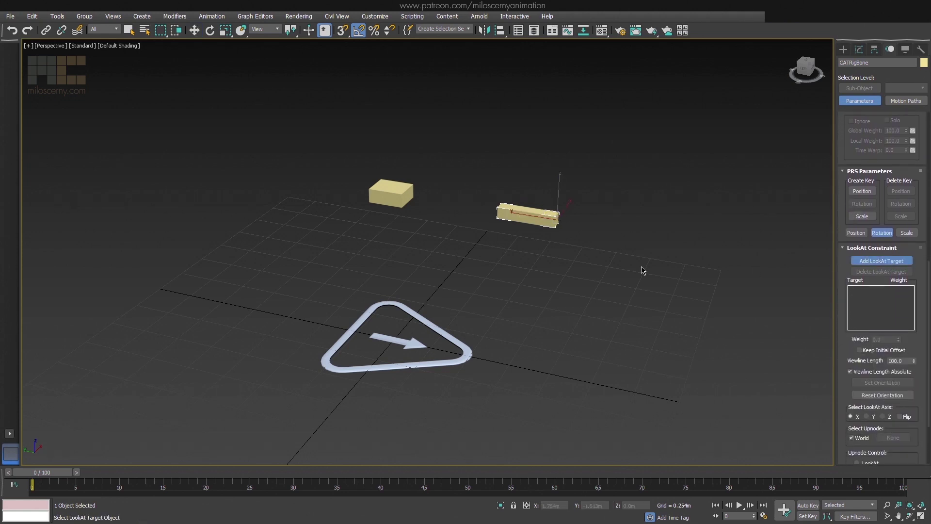
left_click(399, 194)
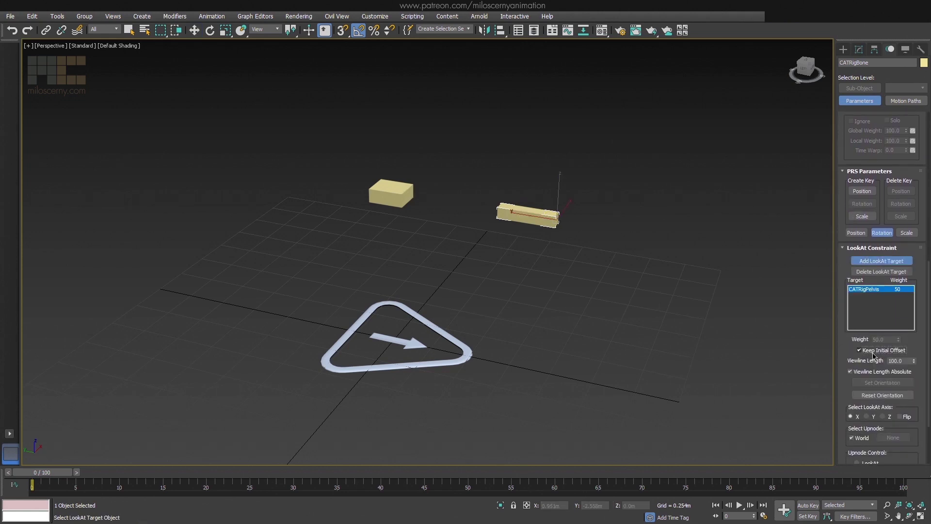
Move the bone and pelvis to test the aiming, undo the pelvis move, and deselect.
key("w")
scroll(866, 364, "up", 2)
scroll(858, 367, "up", 2)
scroll(847, 374, "up", 2)
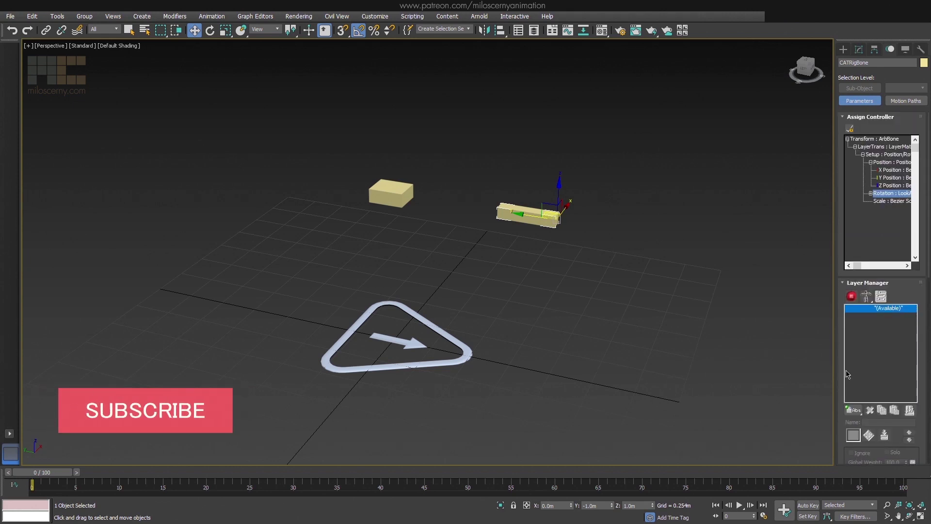
left_click_drag(538, 208, 390, 202)
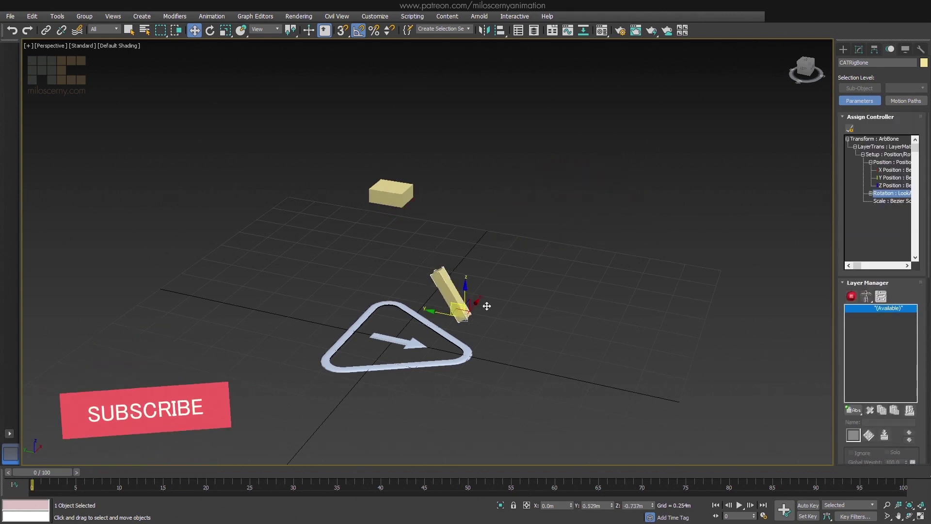
left_click(391, 194)
left_click_drag(390, 195, 341, 244)
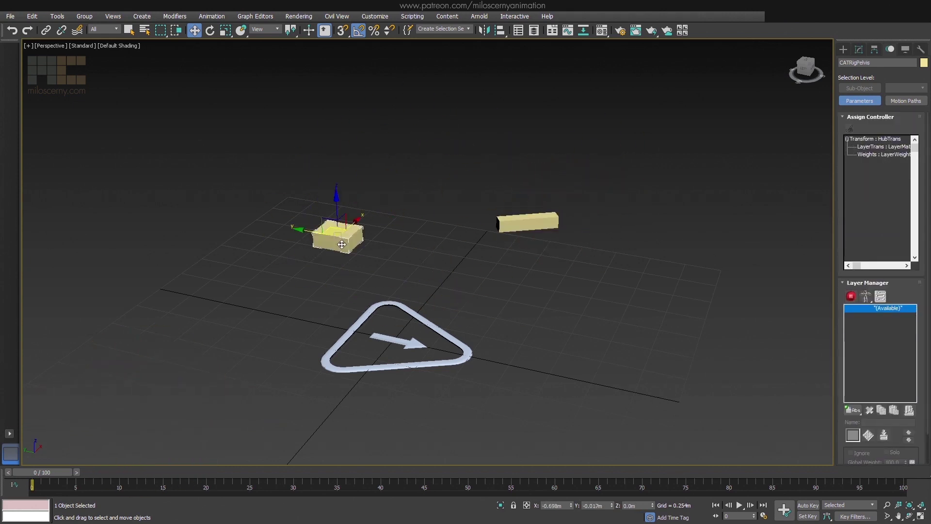
key("ctrl+z")
left_click(609, 262)
Select the CAT bone, add its first animation layer, and switch to Animation Mode.
left_click(540, 220)
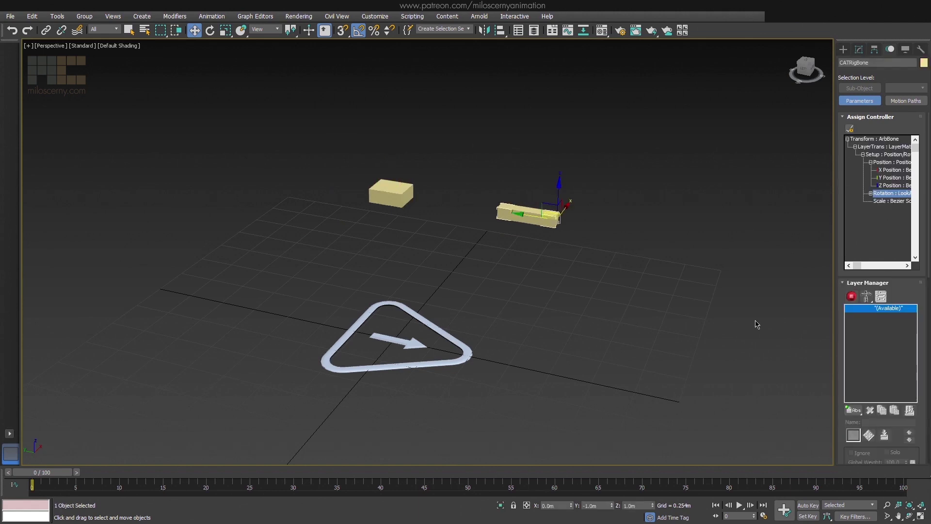
left_click(853, 410)
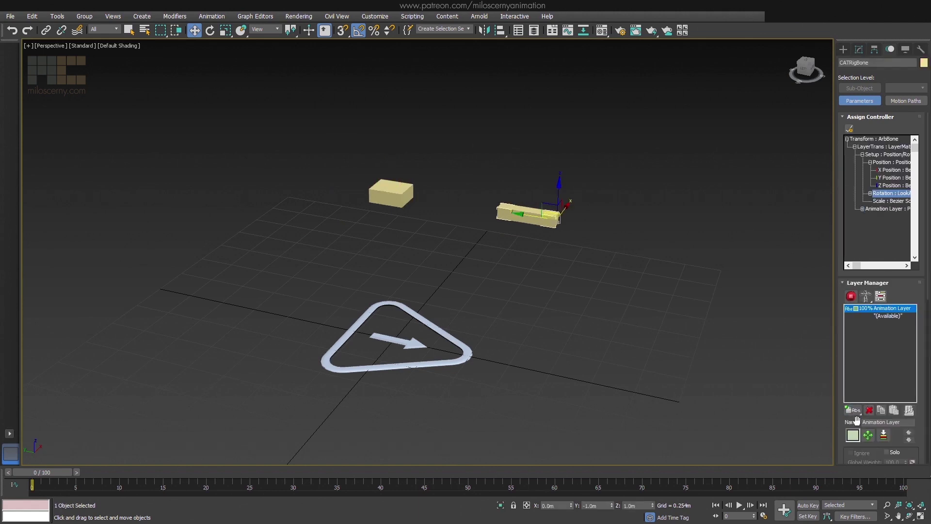
left_click(849, 298)
left_click(863, 209)
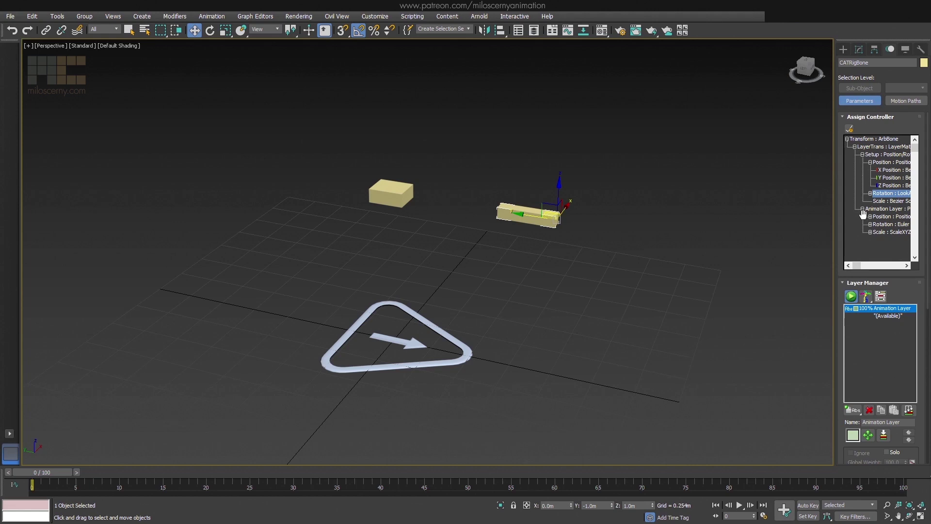
left_click(870, 217)
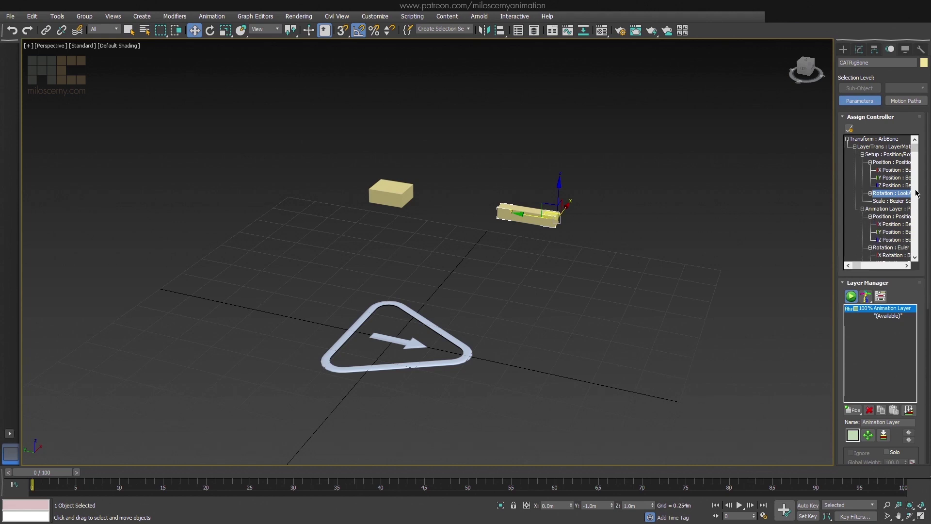
left_click_drag(916, 150, 916, 182)
Make the layer's rotation a LookAt constraint aimed at the pelvis box, then cancel a test move.
left_click(895, 211)
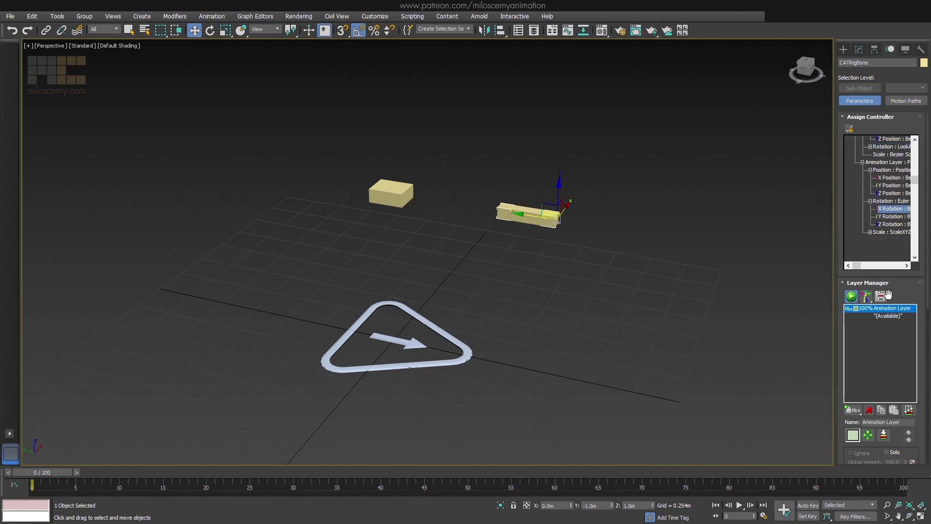
left_click(891, 203)
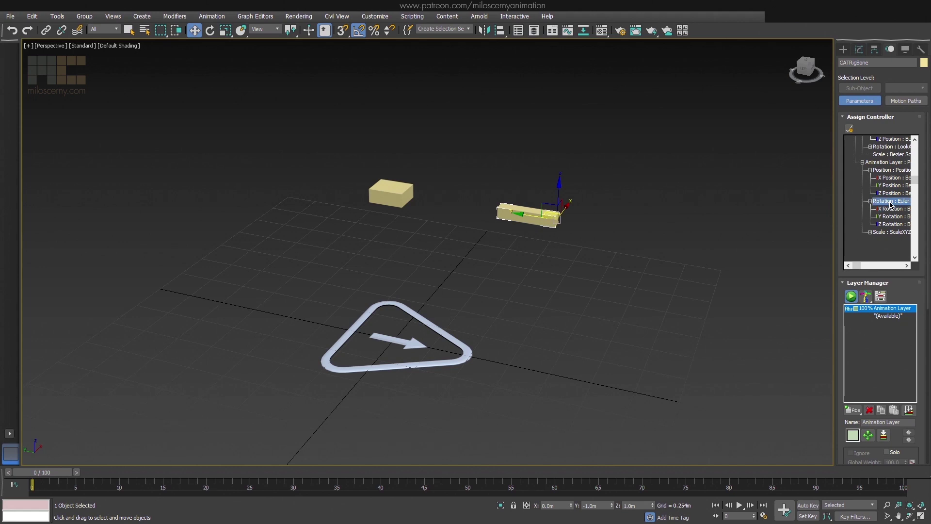
left_click(850, 130)
double_click(448, 205)
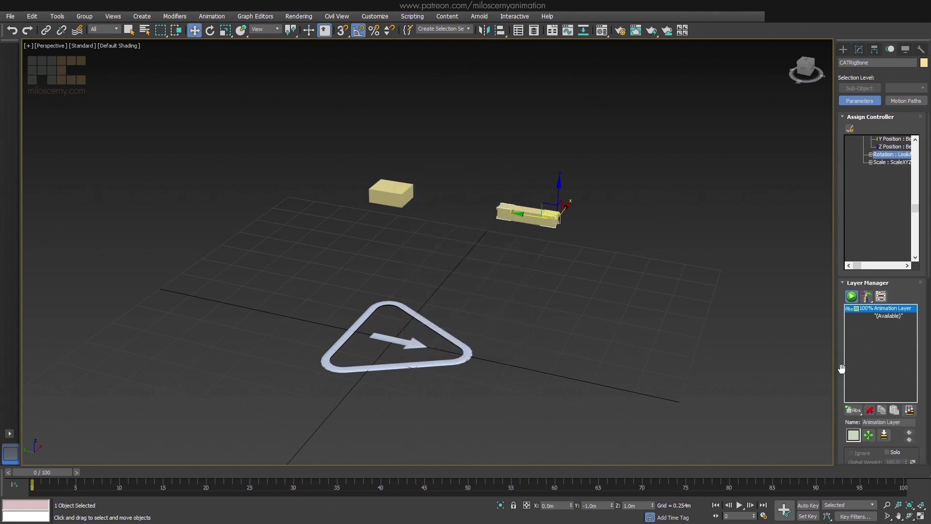
scroll(841, 369, "down", 3)
scroll(842, 368, "down", 8)
left_click(882, 320)
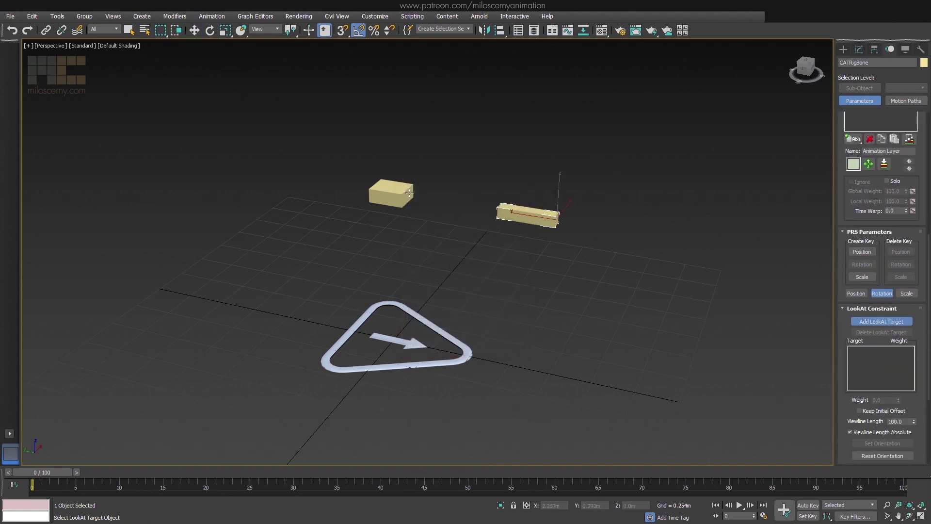
left_click(409, 193)
key("w")
scroll(837, 417, "up", 3)
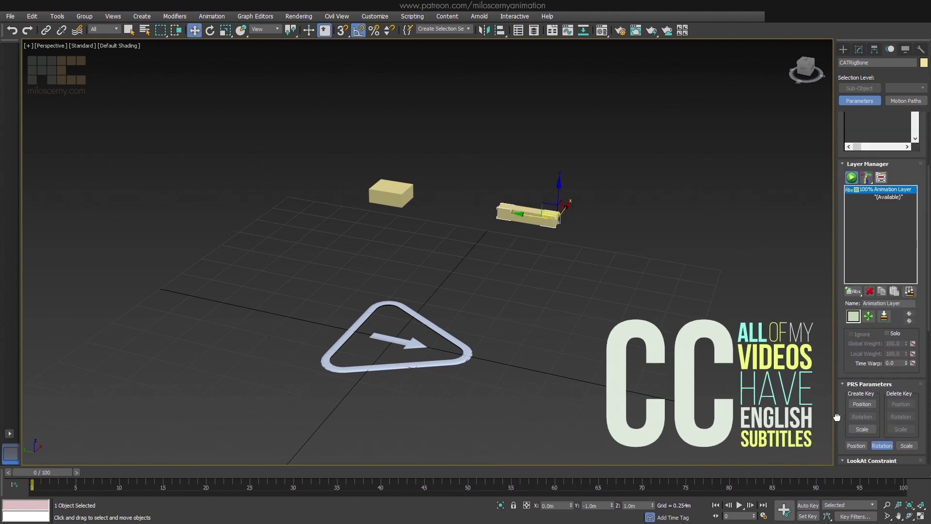
scroll(837, 417, "up", 2)
mouse_move(542, 192)
left_mouse_down()
mouse_move(476, 135)
mouse_move(535, 117)
left_mouse_up()
right_click(535, 116)
scroll(844, 221, "up", 4)
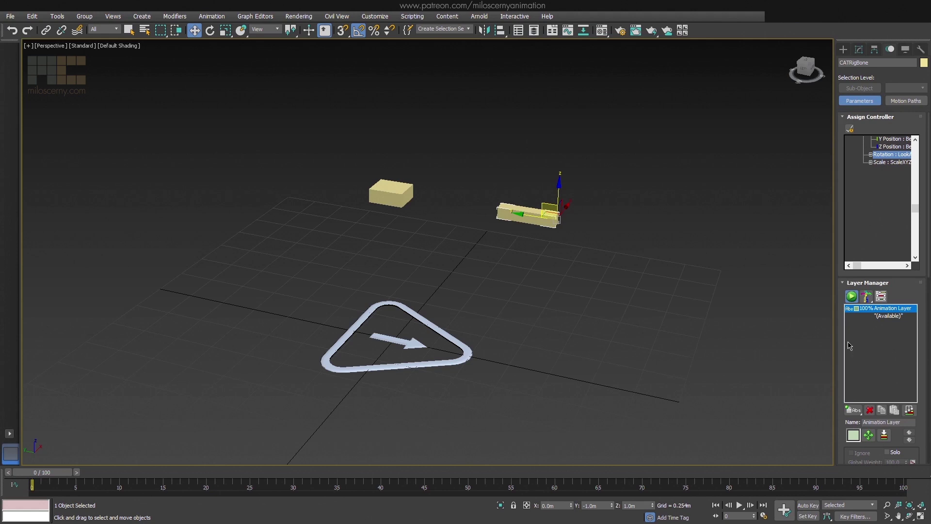
left_click_drag(916, 211, 913, 170)
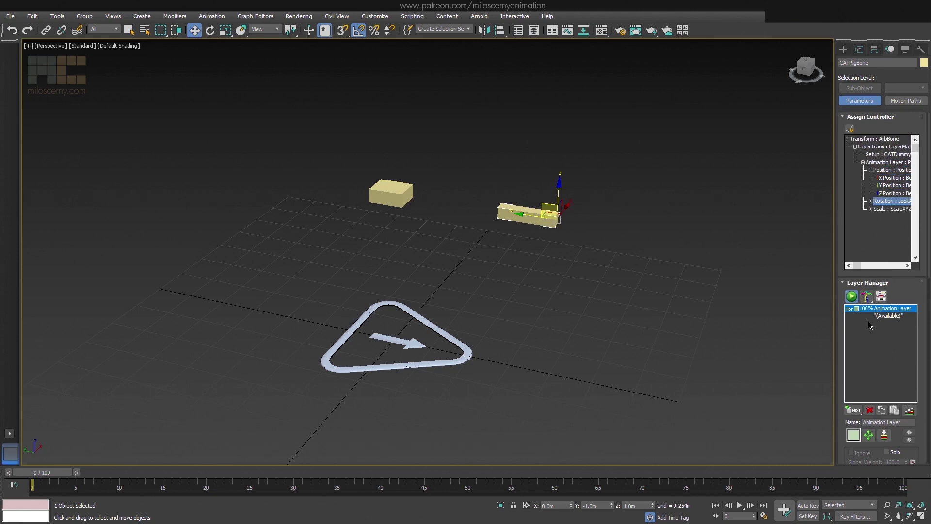
Add a test second animation layer, inspect its controllers and test-move the bone, then delete it.
left_click(853, 409)
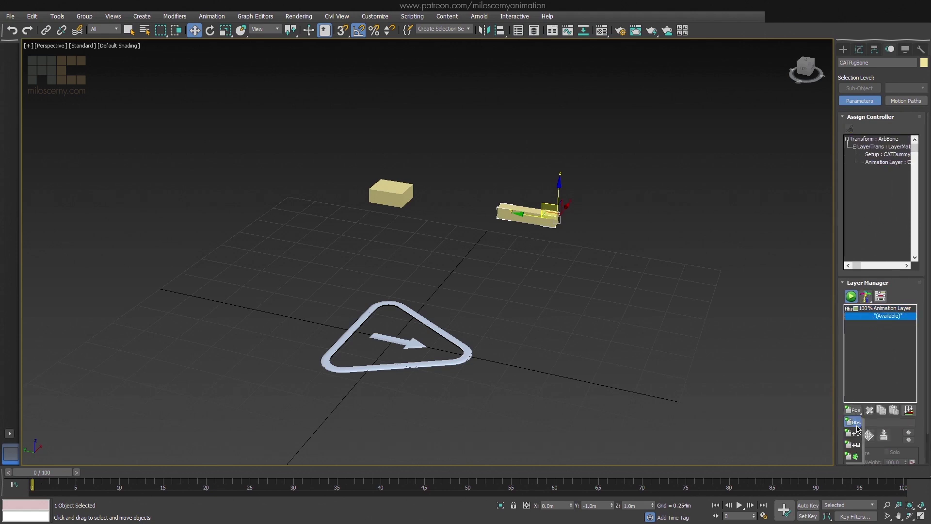
left_click(864, 164)
left_click(871, 185)
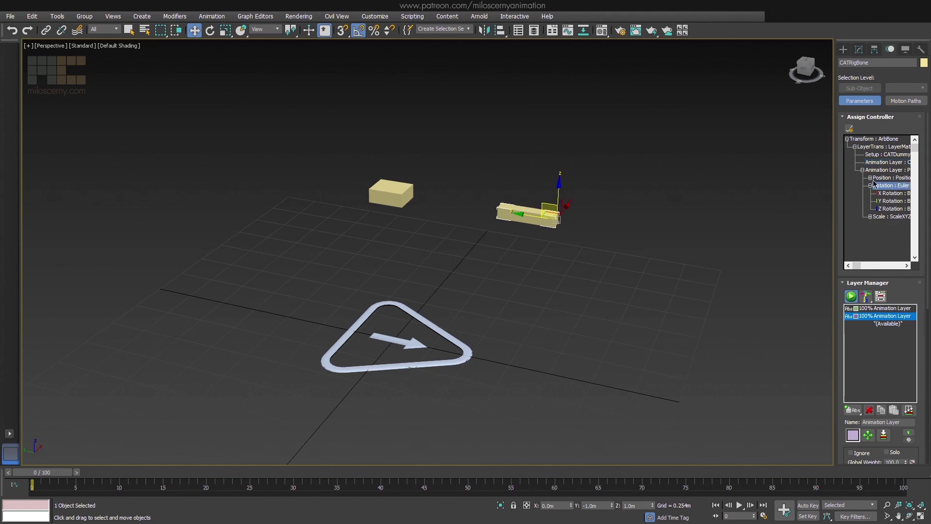
left_click(871, 178)
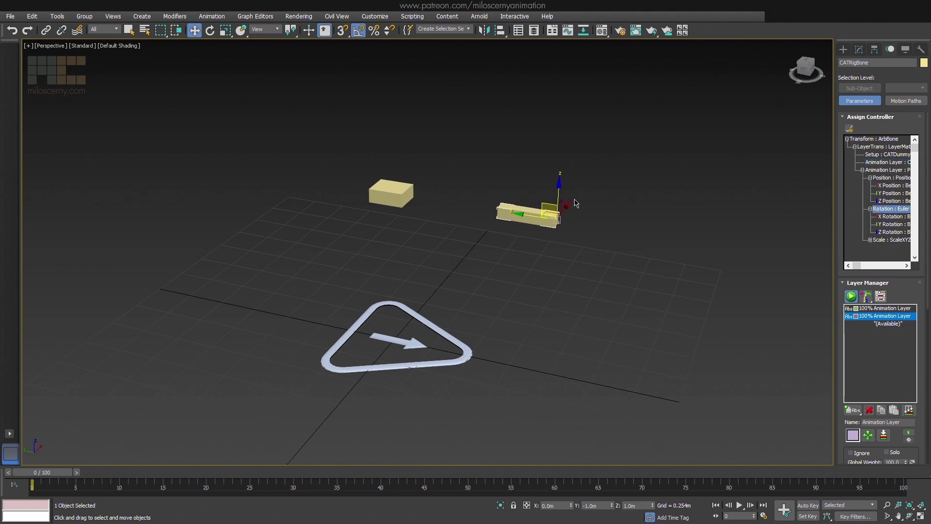
left_click_drag(576, 202, 575, 203)
left_click(870, 410)
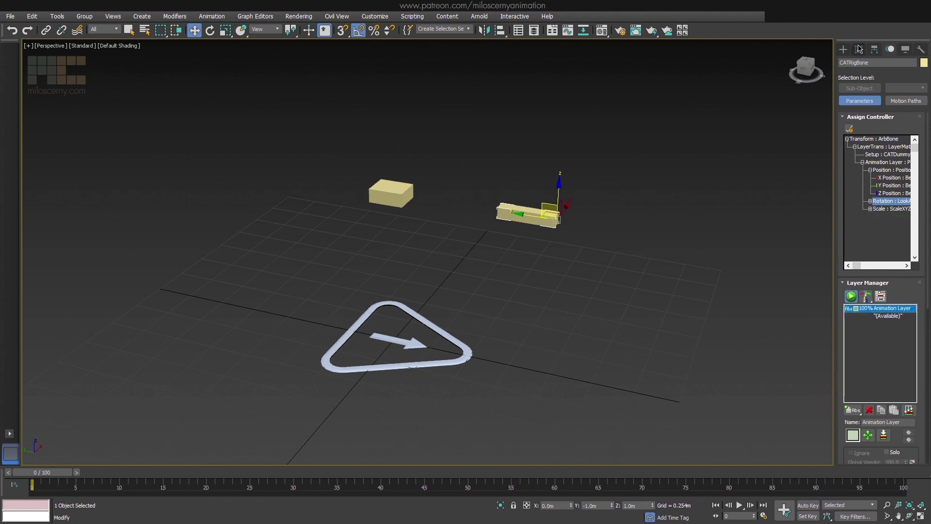
Enable Remember Layer Settings in the Hierarchy panel, then add a new second layer.
left_click(875, 49)
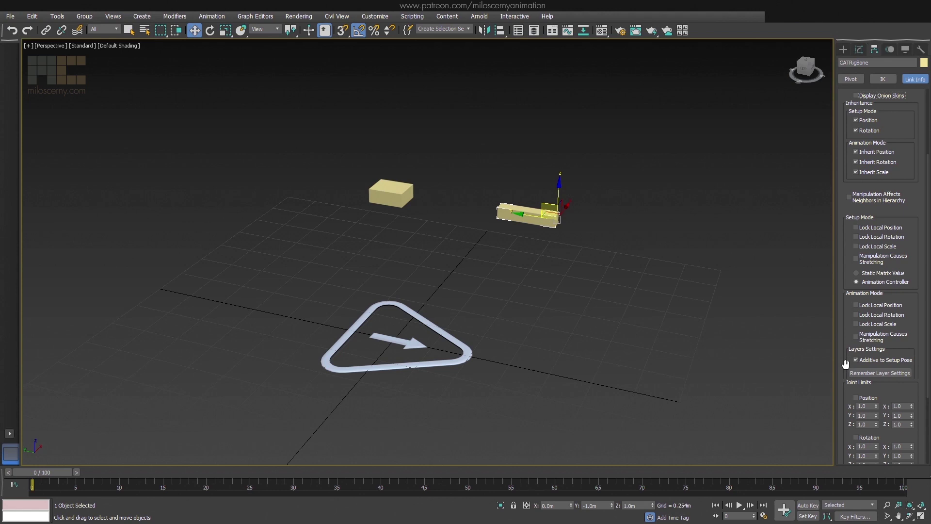
left_click_drag(846, 364, 847, 329)
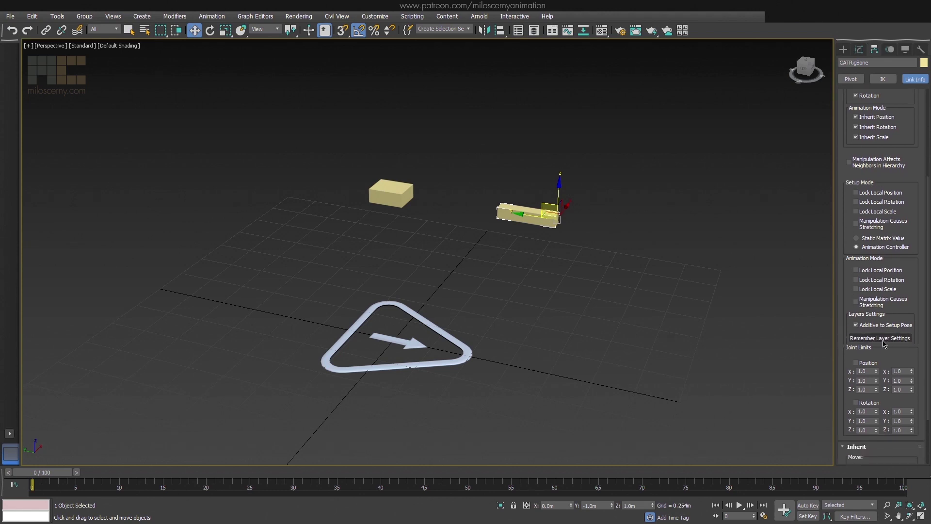
left_click(889, 50)
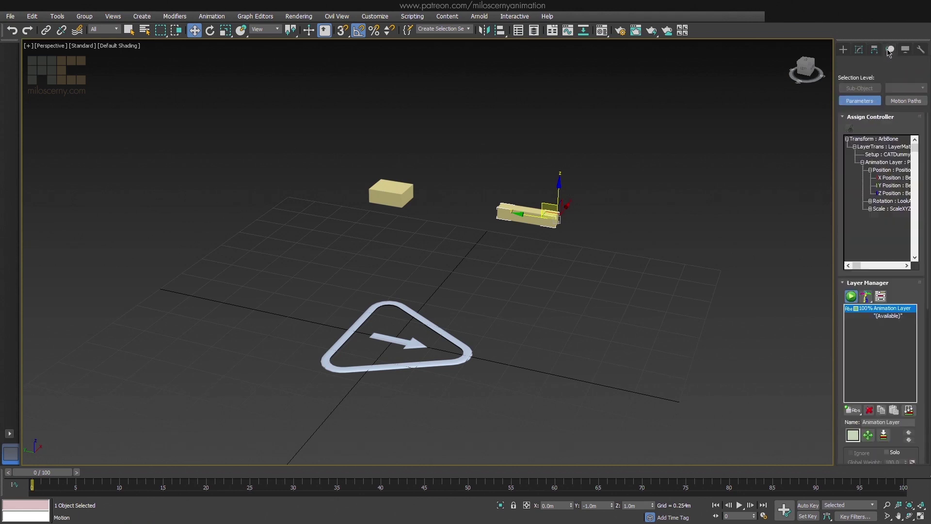
left_click(882, 318)
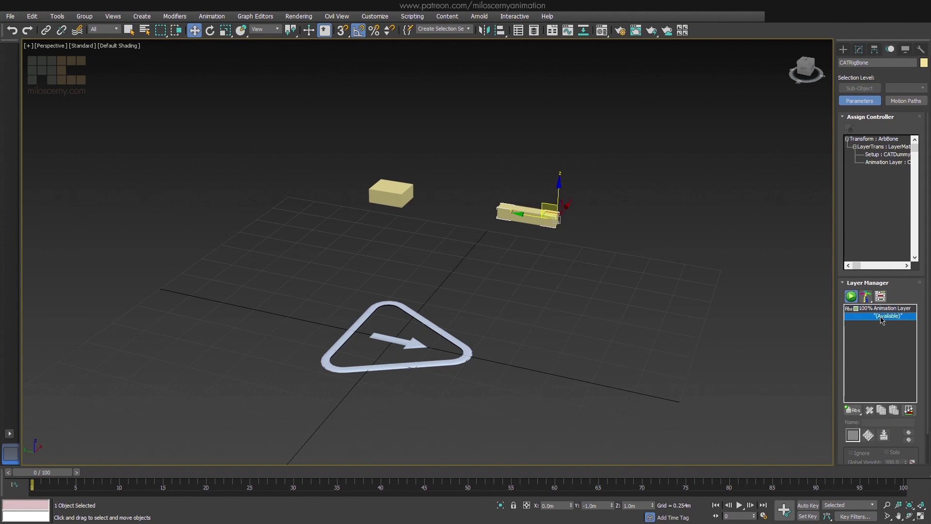
left_click(854, 410)
Confirm the re-added layer's rotation is LookAt, then undo a test move of the bone.
left_click(863, 170)
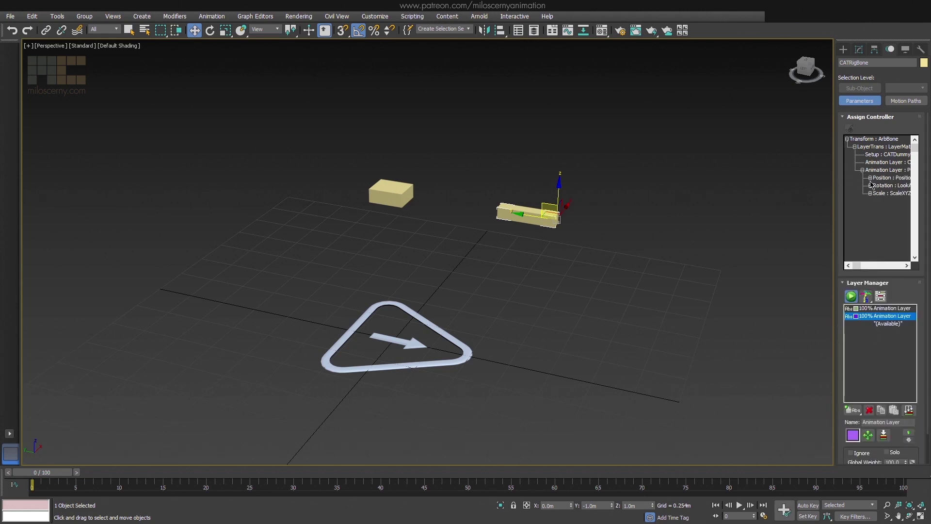
left_click(870, 185)
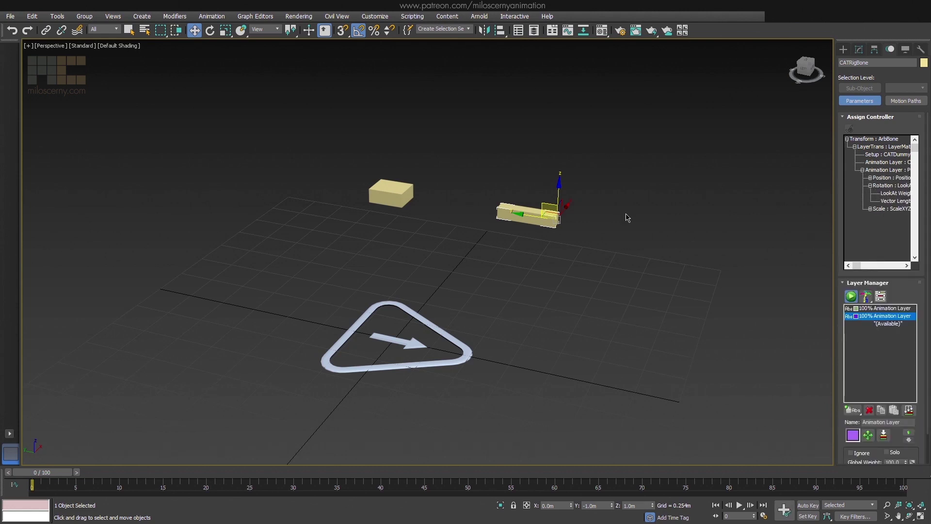
left_click_drag(553, 203, 607, 117)
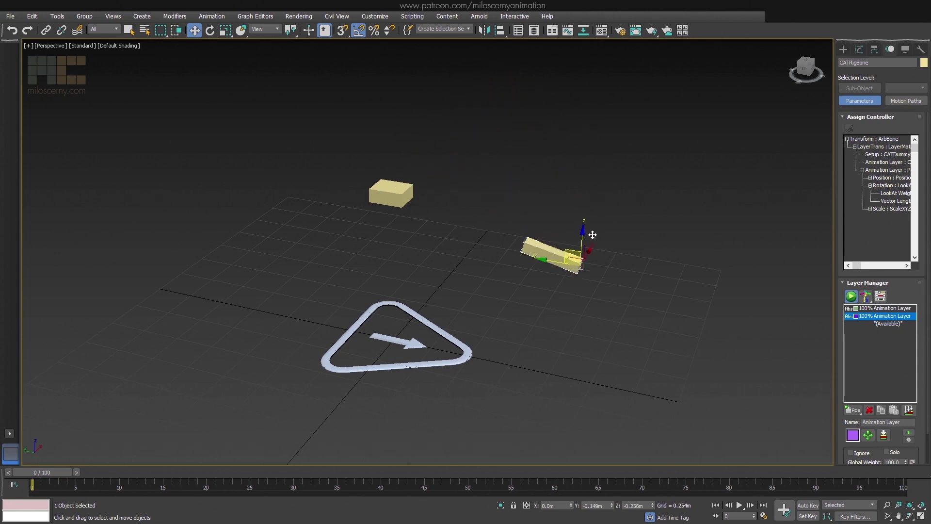
key("ctrl+z")
key("ctrl+z")
Add a third animation layer and cancel a test move of the bone.
left_click(884, 323)
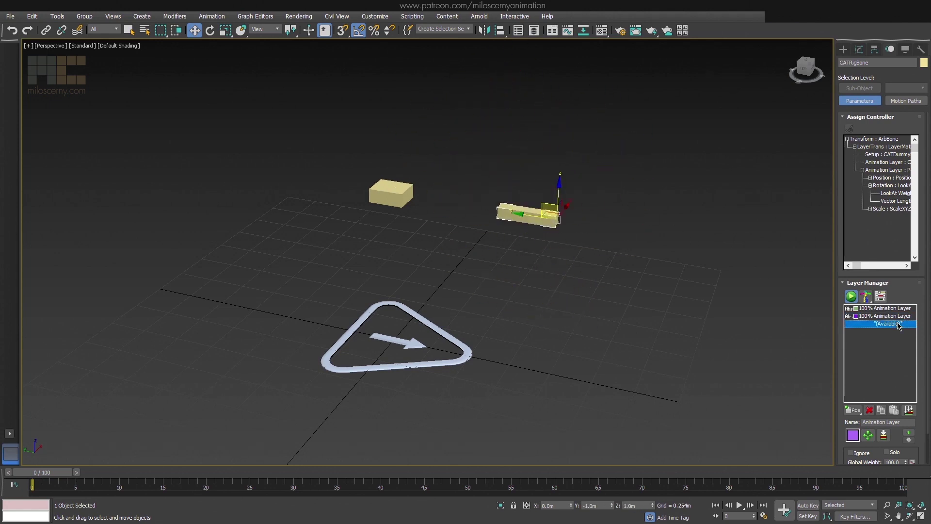
left_click(853, 410)
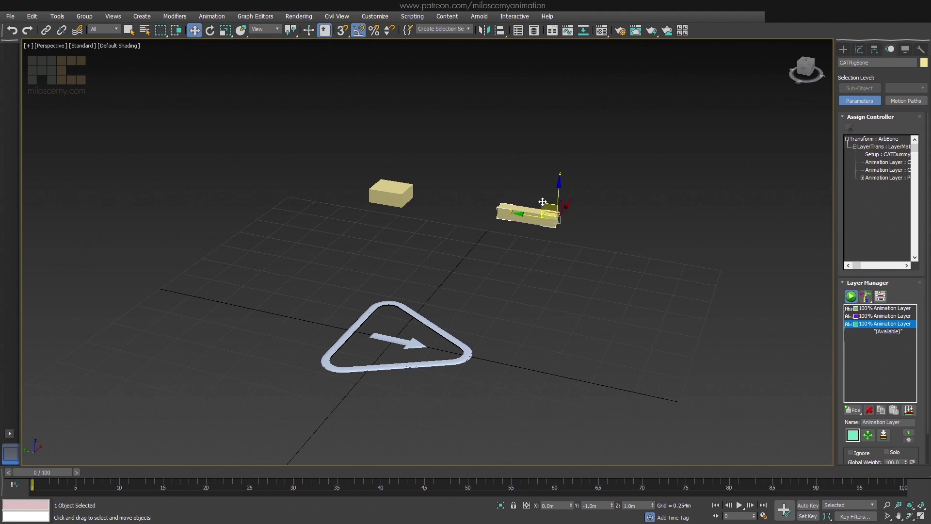
left_click_drag(541, 201, 535, 271)
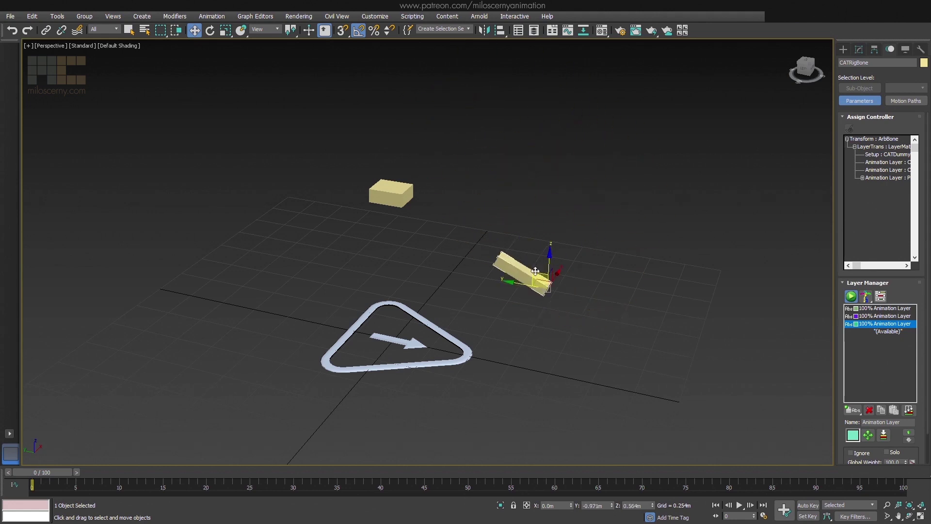
right_click(535, 271)
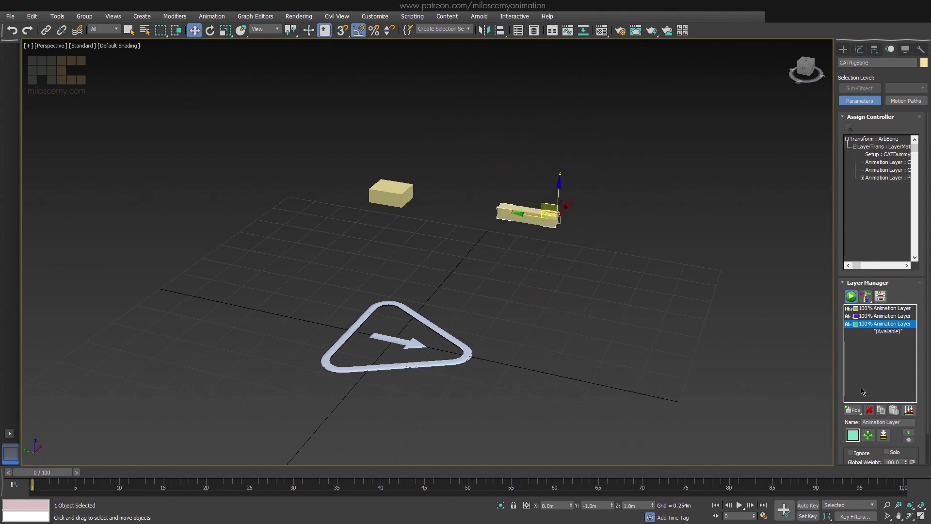